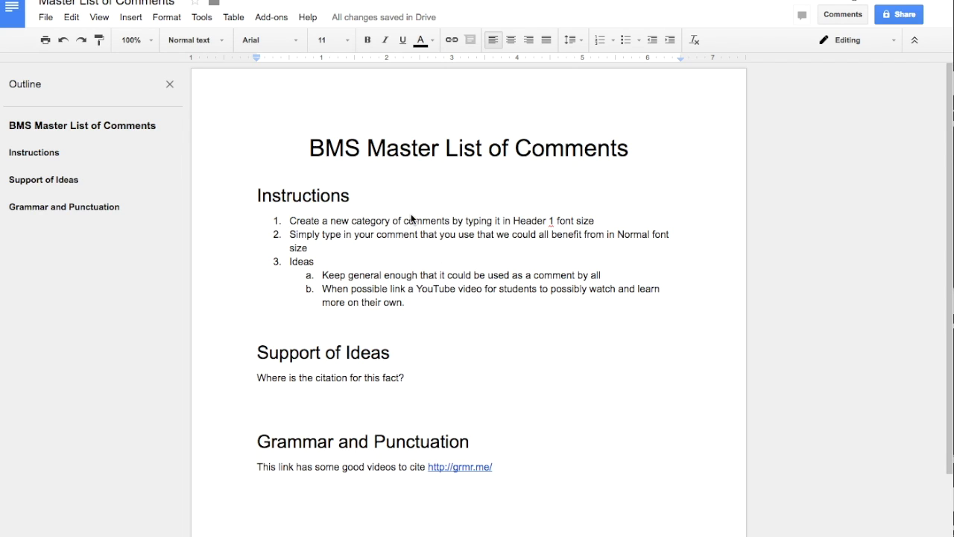
Open the document preferences and examine the automatic substitution list, including the (c) entry, then close it without changes.
{"action": "left_click", "coordinate": [200, 20]}
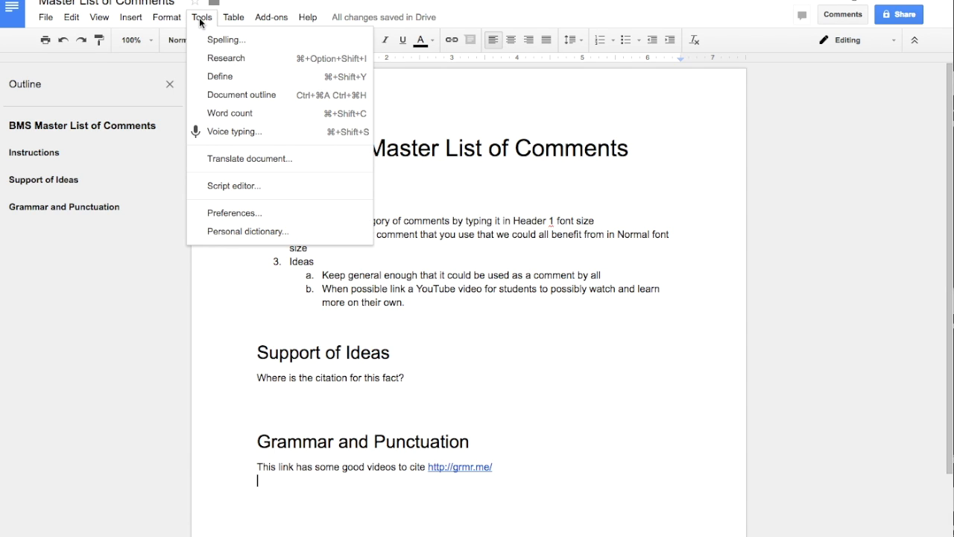
{"action": "left_click", "coordinate": [224, 213]}
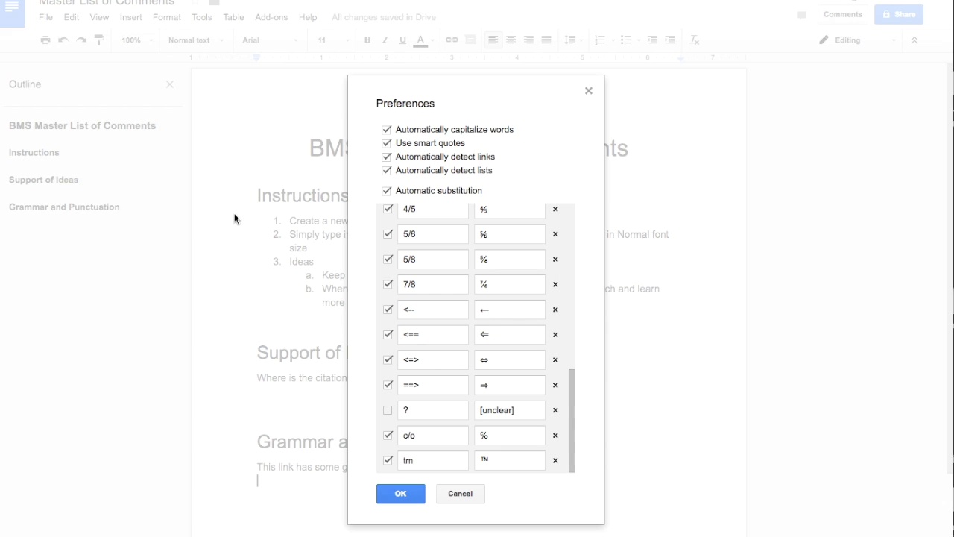
{"action": "scroll", "coordinate": [463, 276], "scroll_direction": "up", "scroll_amount": 10}
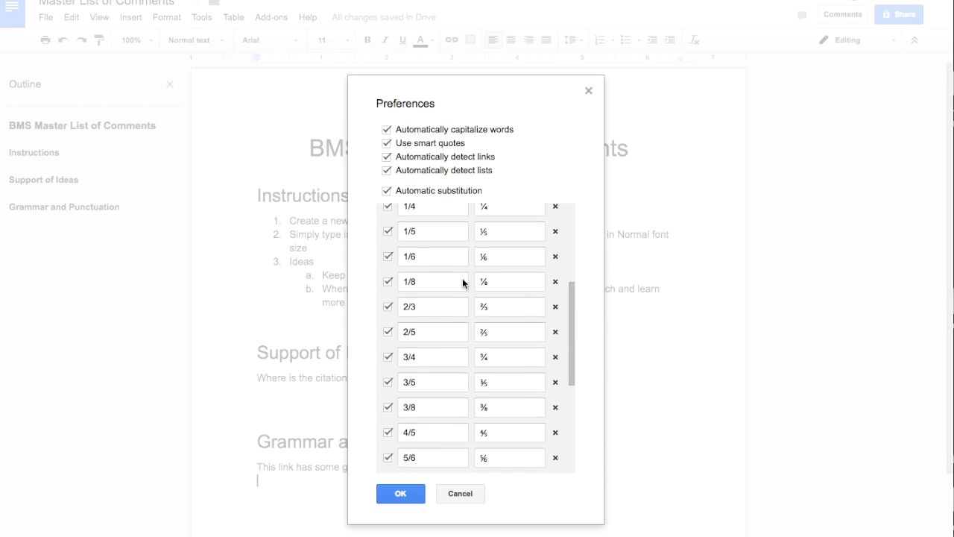
{"action": "scroll", "coordinate": [463, 281], "scroll_direction": "down", "scroll_amount": 5}
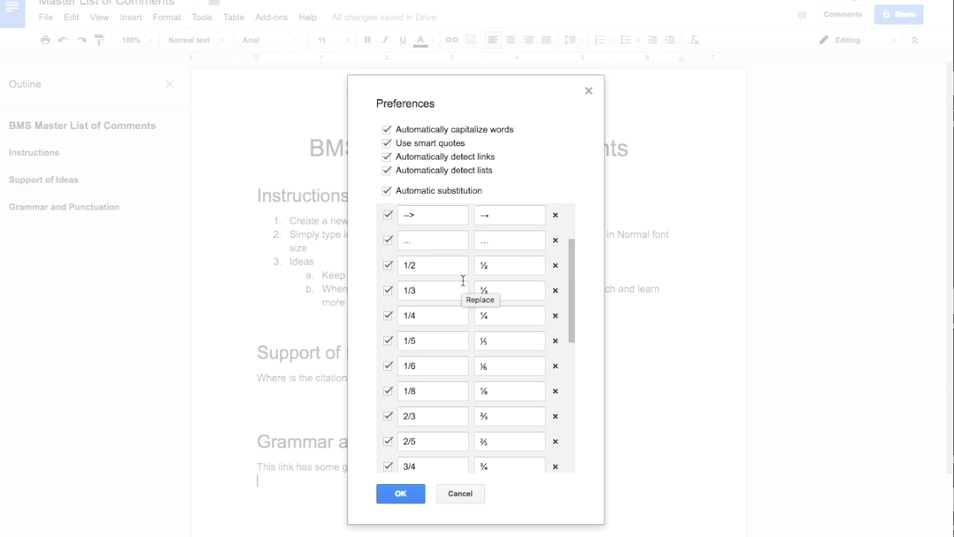
{"action": "scroll", "coordinate": [463, 281], "scroll_direction": "up", "scroll_amount": 5}
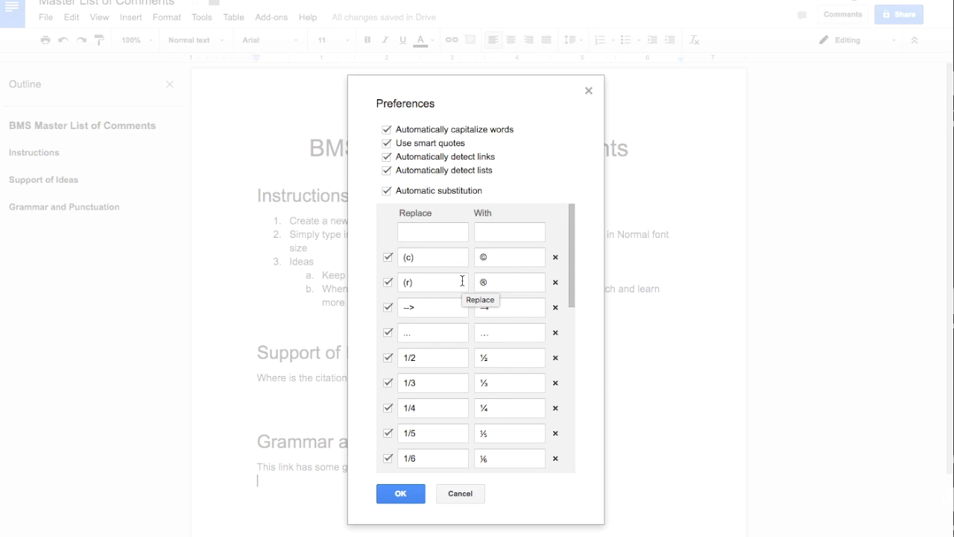
{"action": "double_click", "coordinate": [408, 258]}
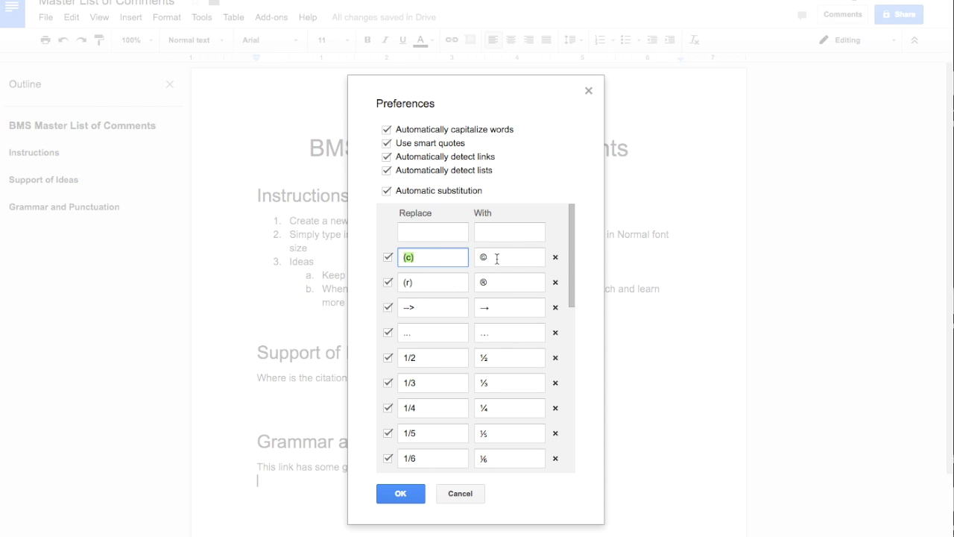
{"action": "left_click", "coordinate": [462, 495]}
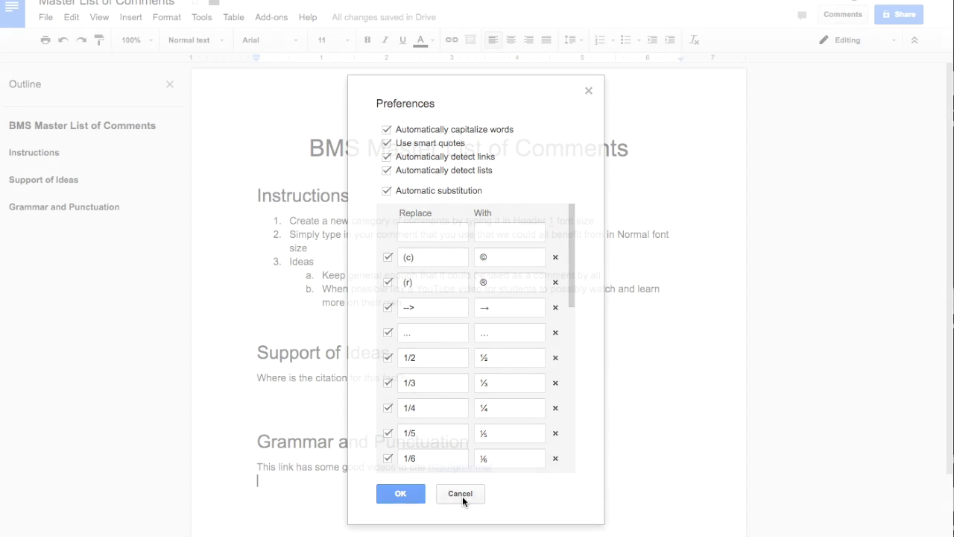
Enter (c) on a new line below the grammar video link and end the line to trigger the copyright substitution.
{"action": "key", "text": "Return"}
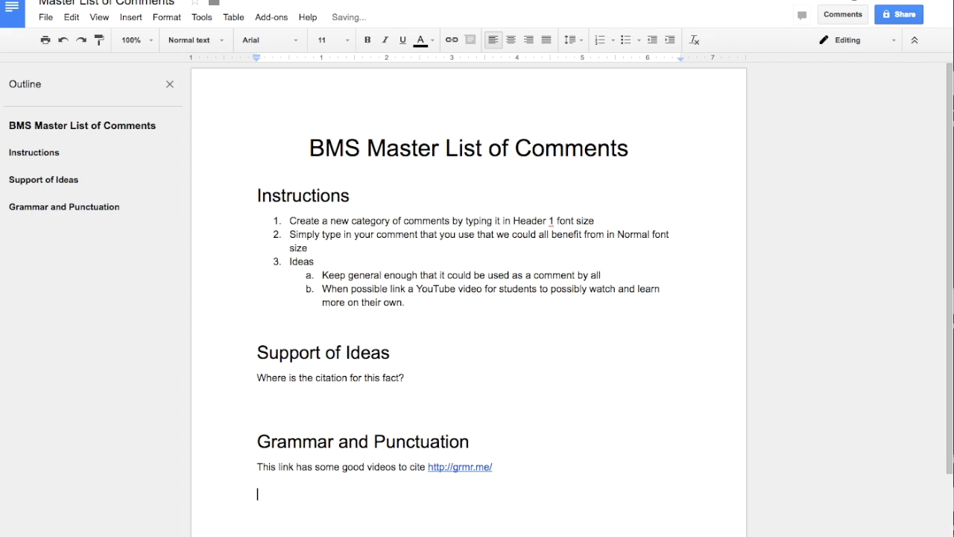
{"action": "type", "text": "(c)"}
{"action": "key", "text": "Return"}
Try enabling the "?" to "[unclear]" automatic substitution in the preferences, and discard the change.
{"action": "left_click", "coordinate": [211, 18]}
{"action": "left_click", "coordinate": [258, 213]}
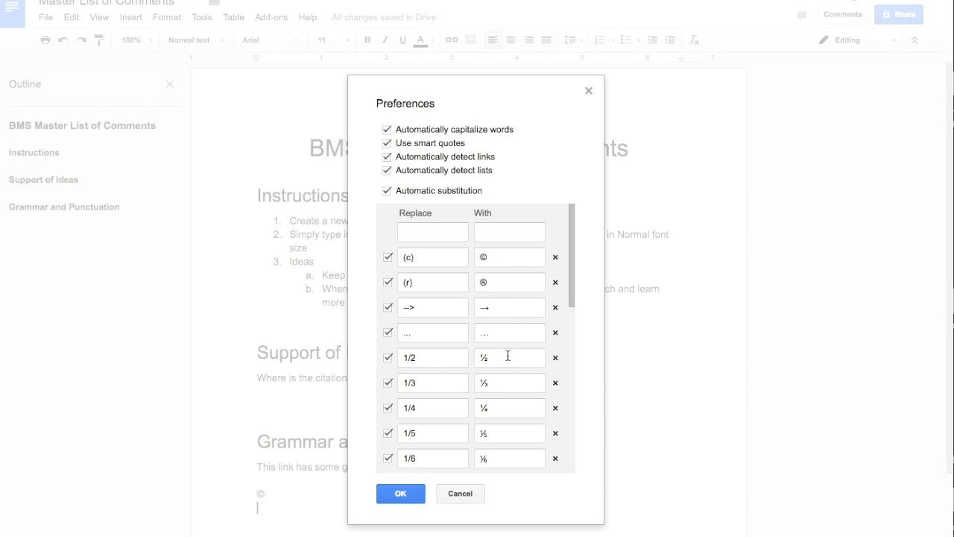
{"action": "scroll", "coordinate": [494, 356], "scroll_direction": "down", "scroll_amount": 3}
{"action": "scroll", "coordinate": [494, 356], "scroll_direction": "down", "scroll_amount": 5}
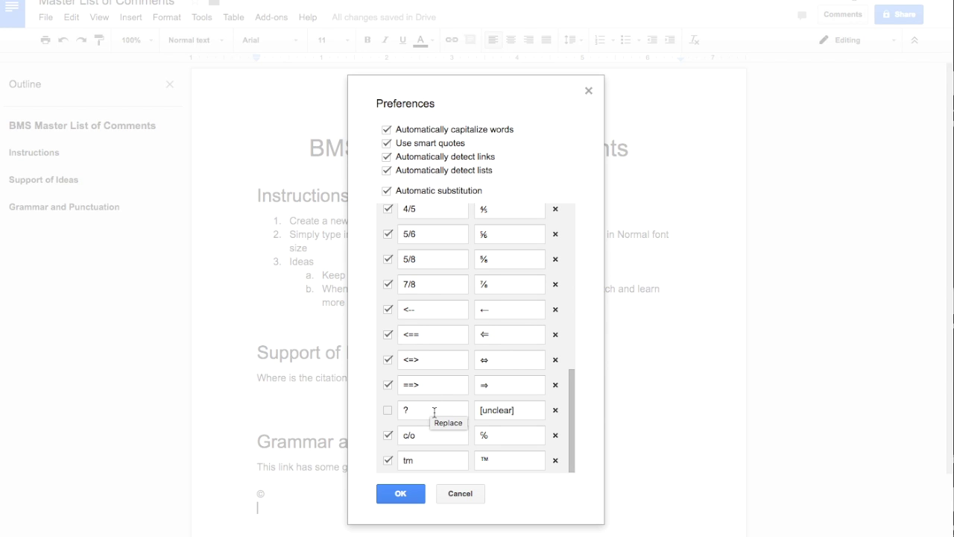
{"action": "left_click", "coordinate": [387, 410]}
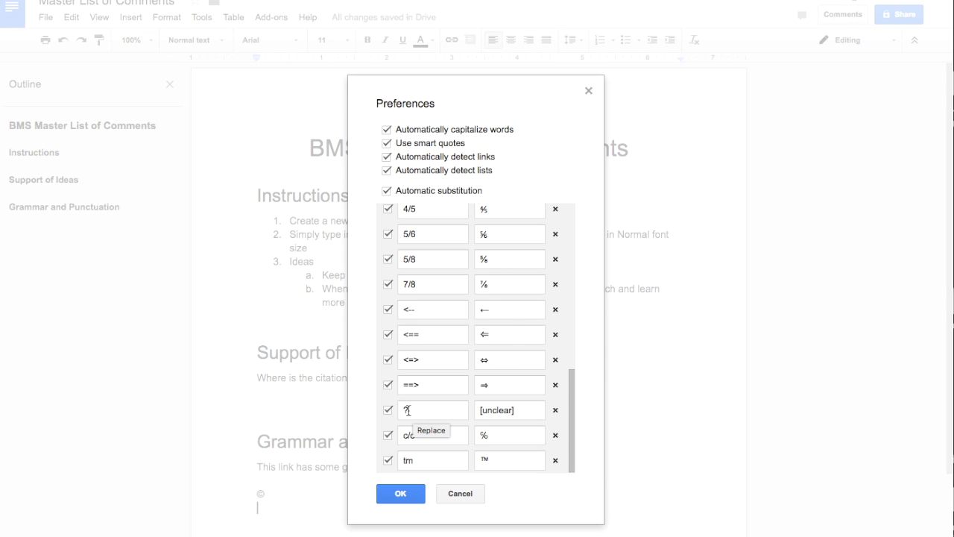
{"action": "left_click_drag", "start_coordinate": [514, 409], "coordinate": [477, 410]}
{"action": "left_click", "coordinate": [459, 493]}
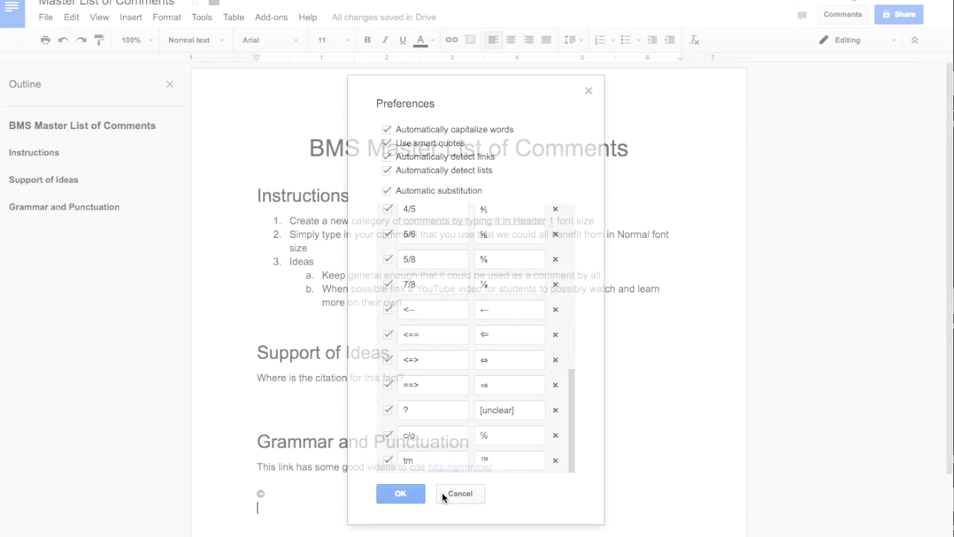
Delete the © test character below the grammar video link.
{"action": "left_click", "coordinate": [271, 494]}
{"action": "key", "text": "BackSpace"}
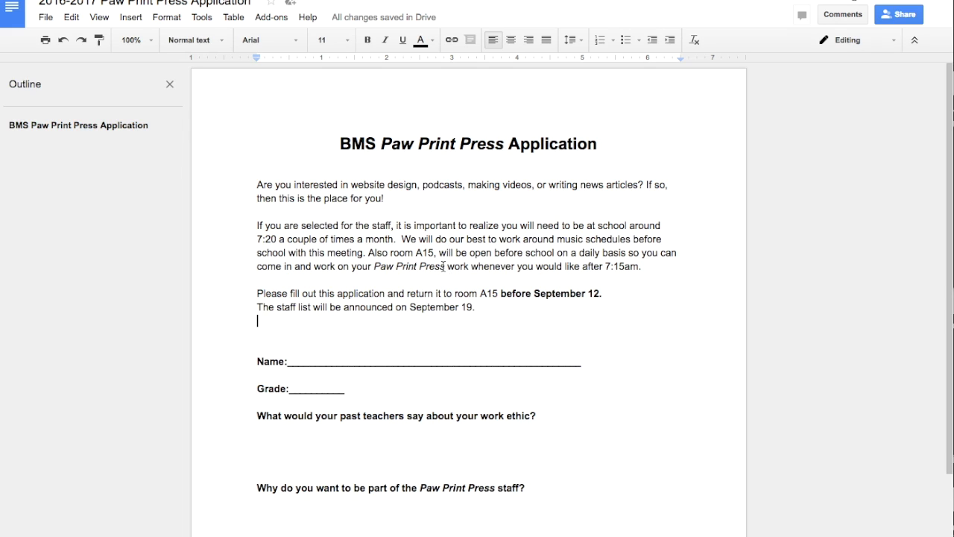
In the Paw Print Press application, insert "?" after "website design", test it with a line break, and remove the break.
{"action": "left_click", "coordinate": [418, 184]}
{"action": "key", "text": "Delete"}
{"action": "type", "text": "?"}
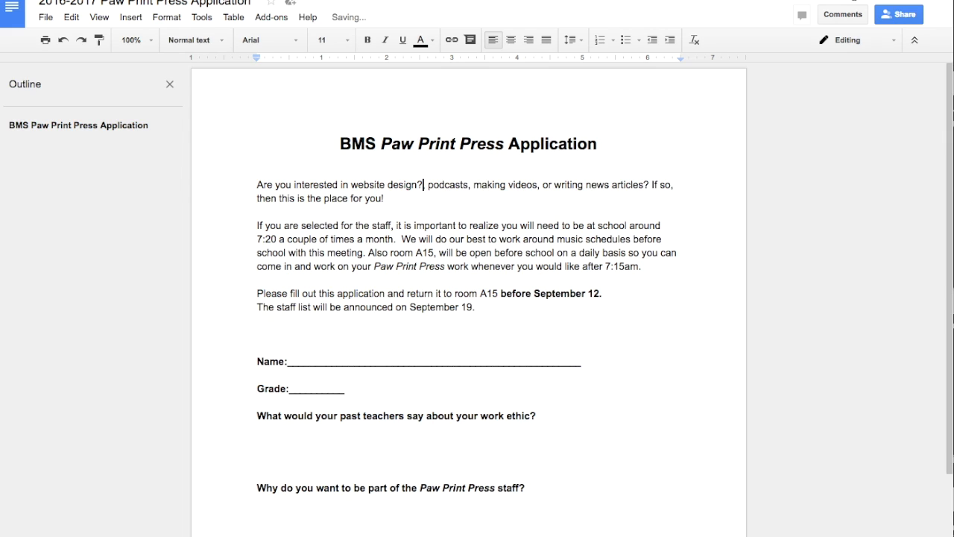
{"action": "key", "text": "Return"}
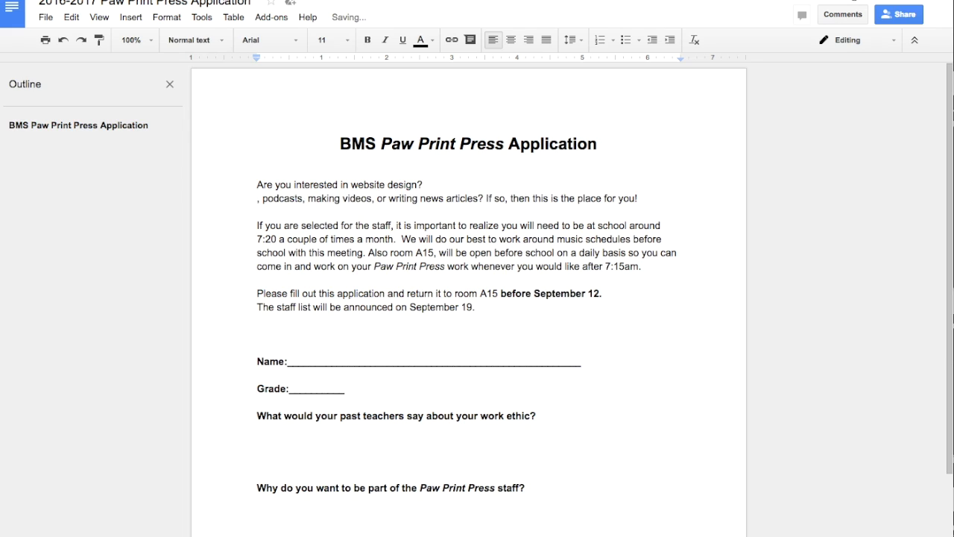
{"action": "key", "text": "BackSpace"}
{"action": "key", "text": "Return"}
{"action": "key", "text": "BackSpace"}
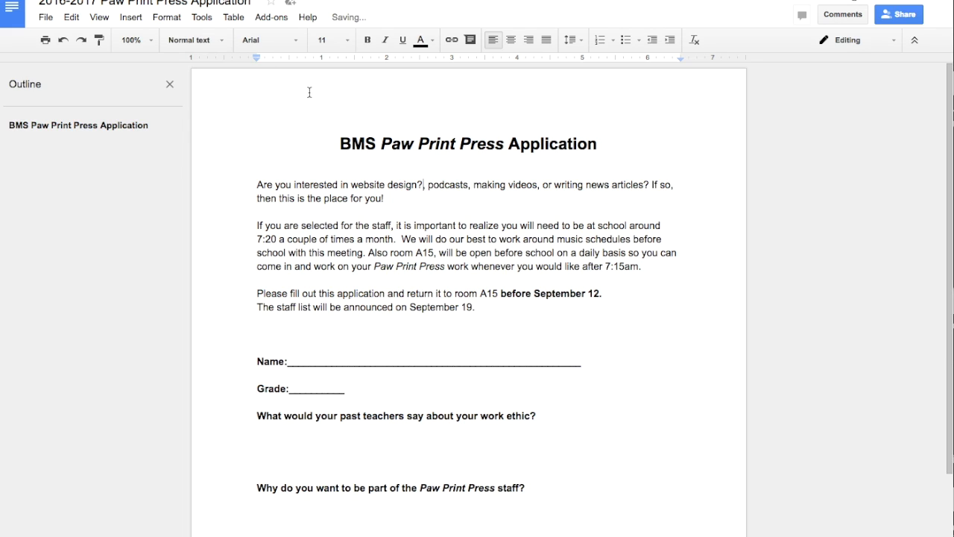
Enable and save the "?" to "[unclear]" automatic substitution, and trigger it after "website design" with a line break.
{"action": "left_click", "coordinate": [201, 16]}
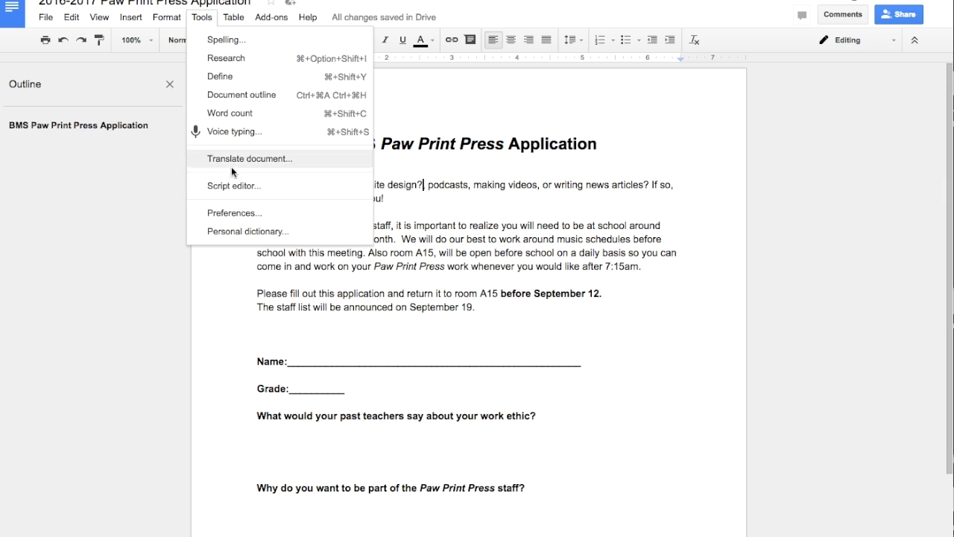
{"action": "left_click", "coordinate": [225, 213]}
{"action": "scroll", "coordinate": [457, 358], "scroll_direction": "down", "scroll_amount": 5}
{"action": "scroll", "coordinate": [457, 356], "scroll_direction": "down", "scroll_amount": 3}
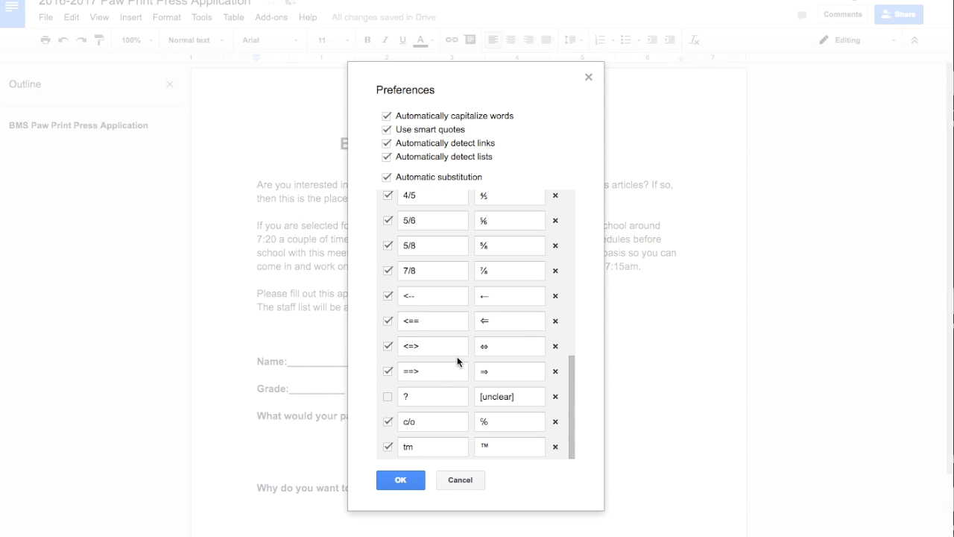
{"action": "left_click", "coordinate": [388, 396]}
{"action": "left_click", "coordinate": [399, 481]}
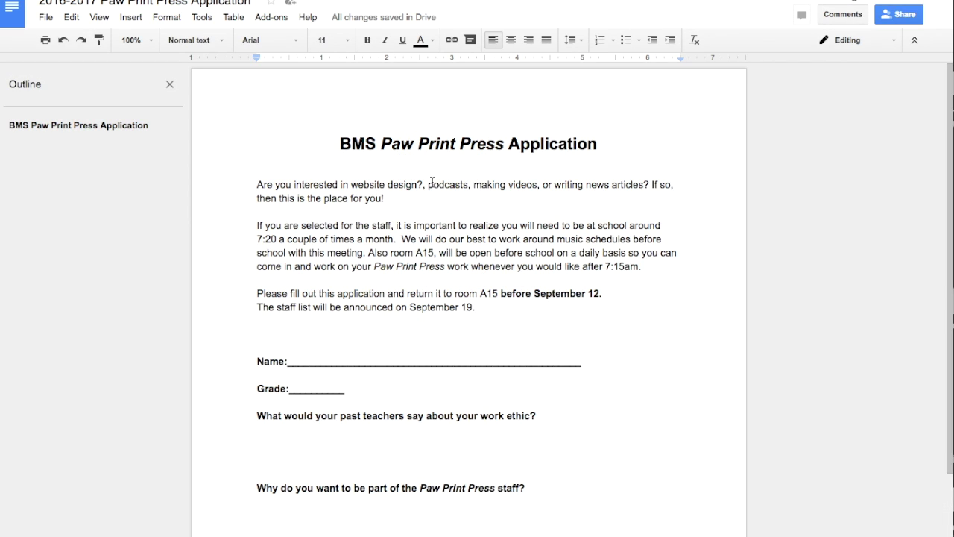
{"action": "key", "text": "Return"}
{"action": "left_click_drag", "start_coordinate": [472, 182], "coordinate": [418, 184]}
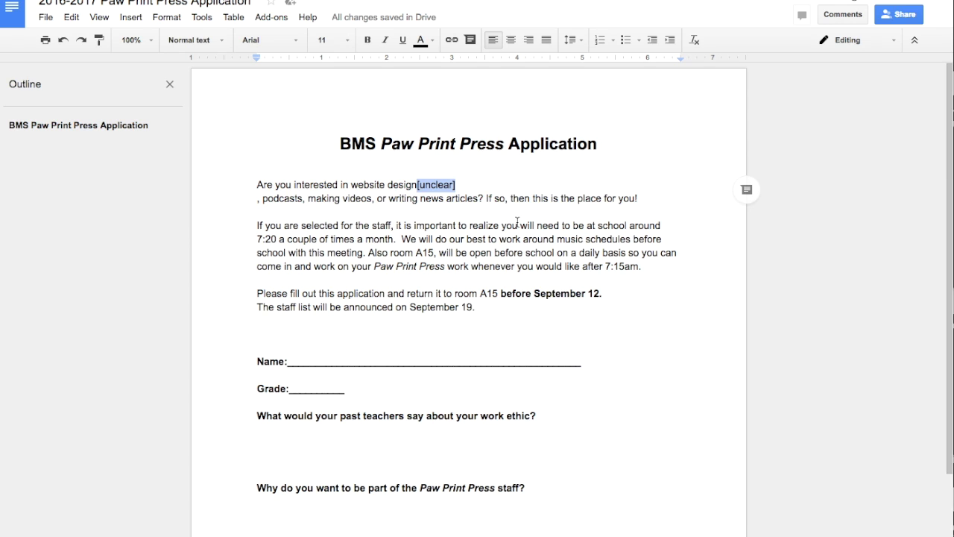
Add and save an automatic substitution that replaces "pun" with "[punctuation error]".
{"action": "left_click", "coordinate": [201, 17]}
{"action": "left_click", "coordinate": [243, 212]}
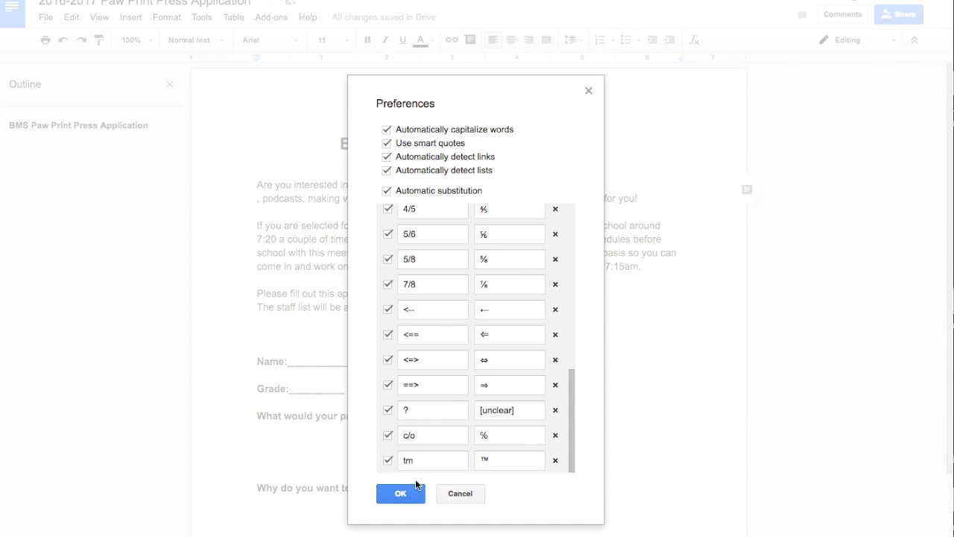
{"action": "scroll", "coordinate": [452, 401], "scroll_direction": "up", "scroll_amount": 10}
{"action": "left_click", "coordinate": [425, 231]}
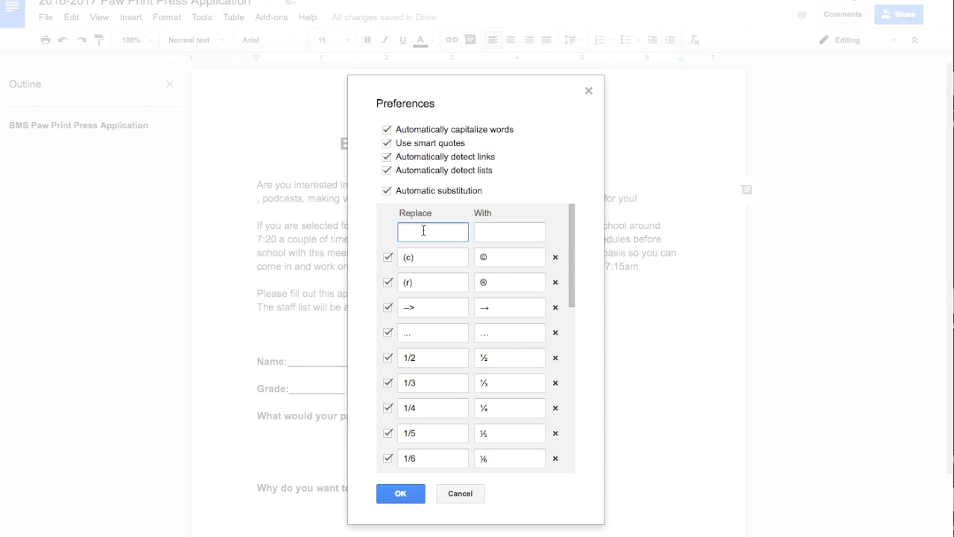
{"action": "type", "text": "pun"}
{"action": "left_click", "coordinate": [510, 232]}
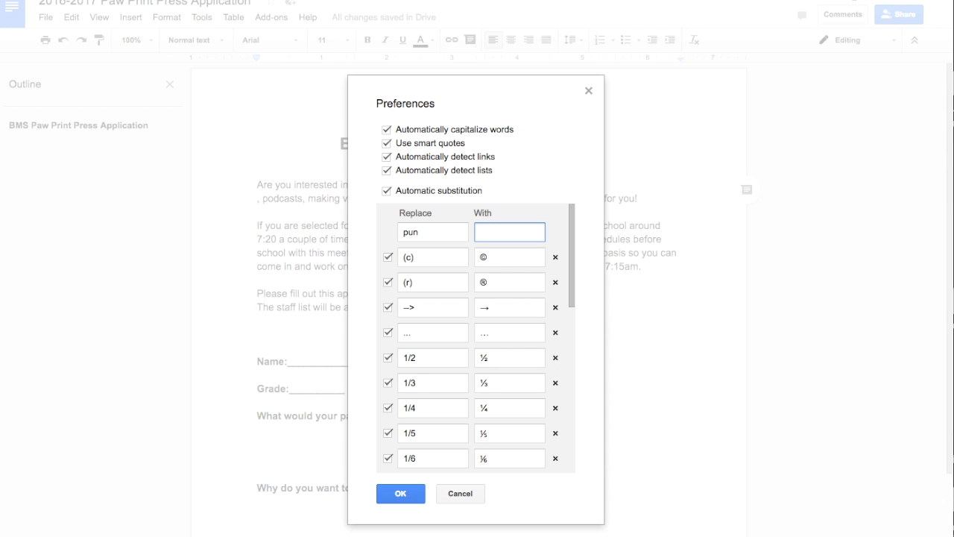
{"action": "type", "text": "["}
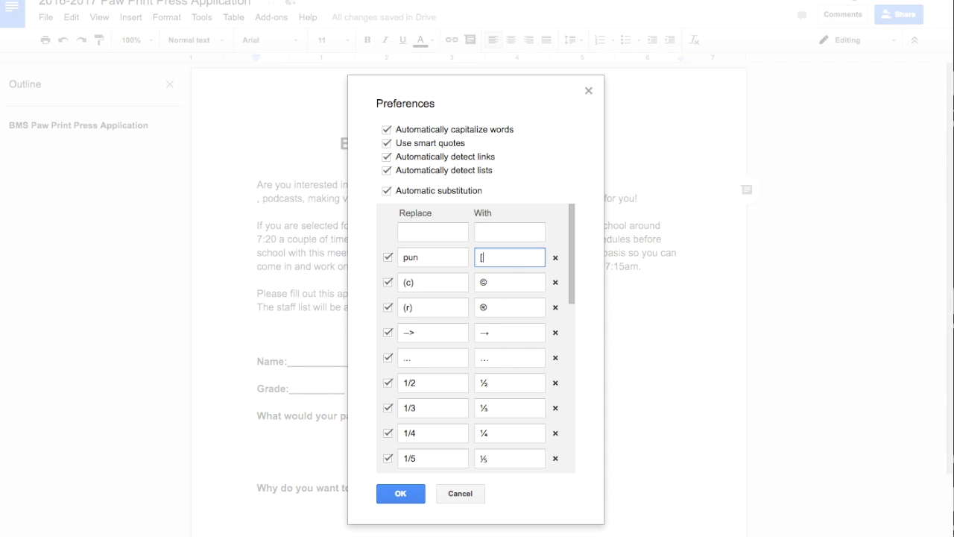
{"action": "type", "text": "punctia"}
{"action": "key", "text": "BackSpace"}
{"action": "key", "text": "BackSpace"}
{"action": "type", "text": "uation error]"}
{"action": "left_click", "coordinate": [401, 494]}
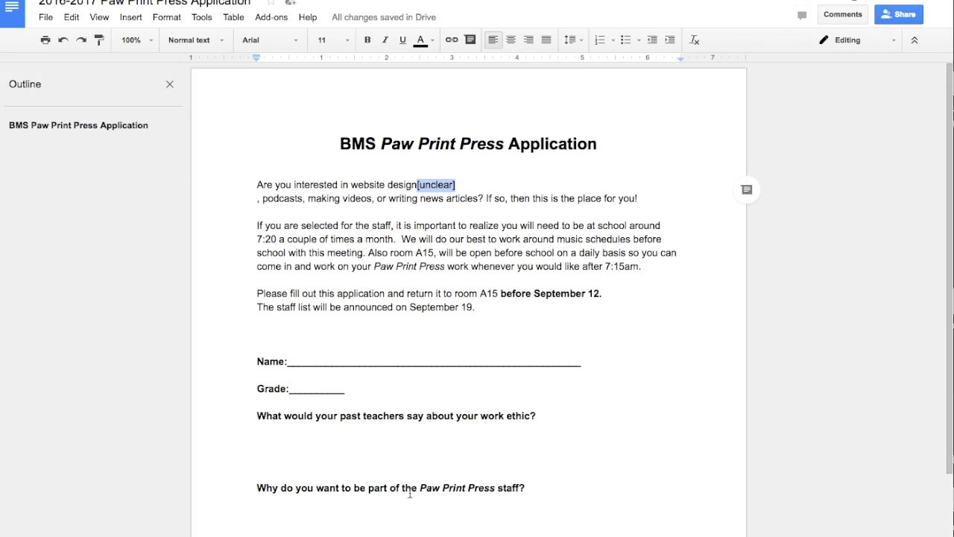
Delete "[unclear]" and the line break after "website design" to rejoin the opening sentence.
{"action": "left_click", "coordinate": [460, 185]}
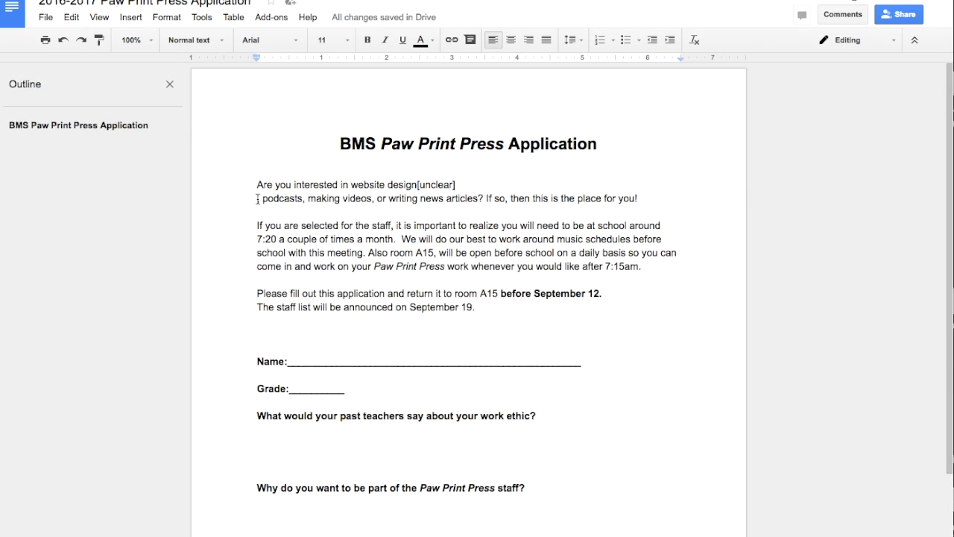
{"action": "key", "text": "Delete"}
{"action": "key", "text": "BackSpace"}
{"action": "key", "text": "BackSpace"}
{"action": "key", "text": "BackSpace"}
{"action": "key", "text": "BackSpace"}
{"action": "key", "text": "BackSpace"}
{"action": "key", "text": "BackSpace"}
{"action": "key", "text": "BackSpace"}
{"action": "key", "text": "BackSpace"}
{"action": "key", "text": "BackSpace"}
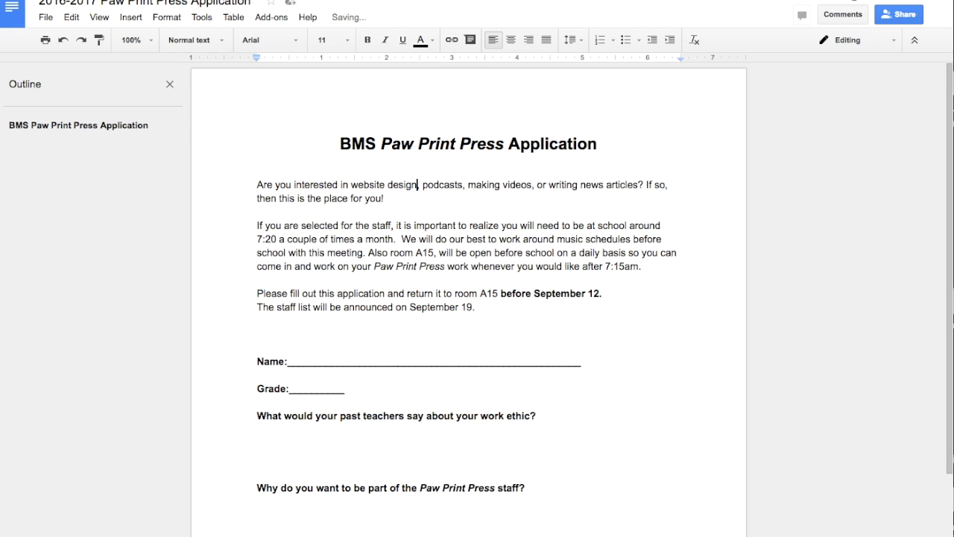
Enter "pun" after "then this is the place for you!" and add a line break to trigger its substitution.
{"action": "left_click", "coordinate": [384, 198]}
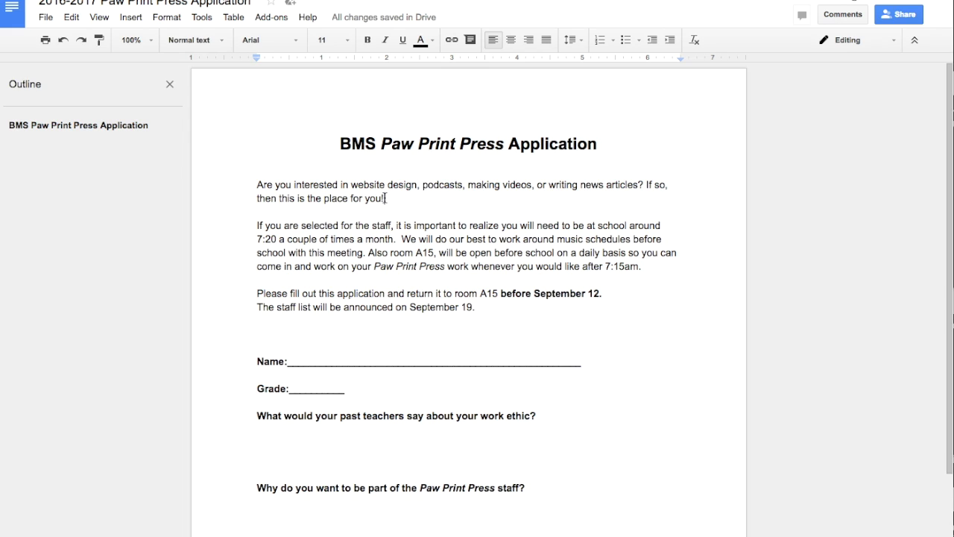
{"action": "type", "text": "[punctuation error]"}
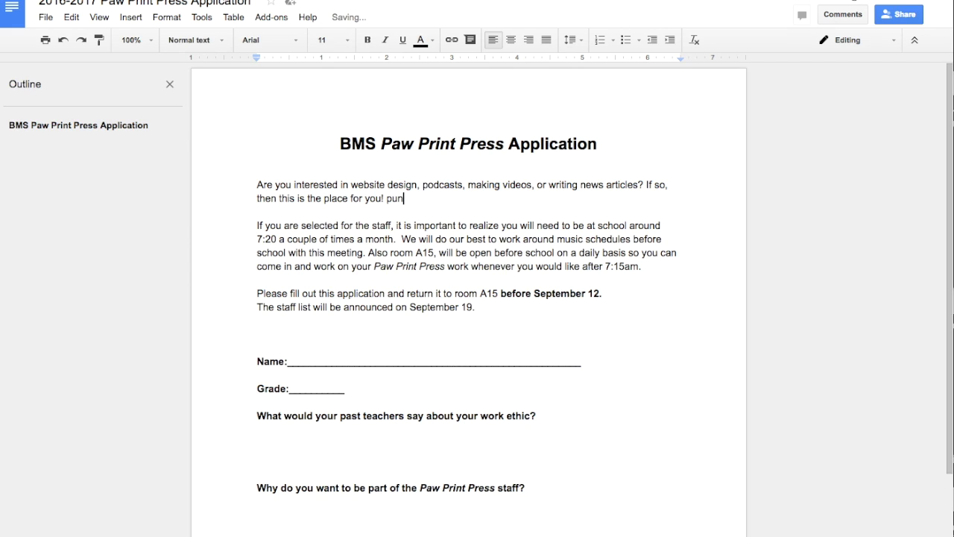
{"action": "key", "text": "Return"}
{"action": "left_click_drag", "start_coordinate": [468, 198], "coordinate": [386, 199]}
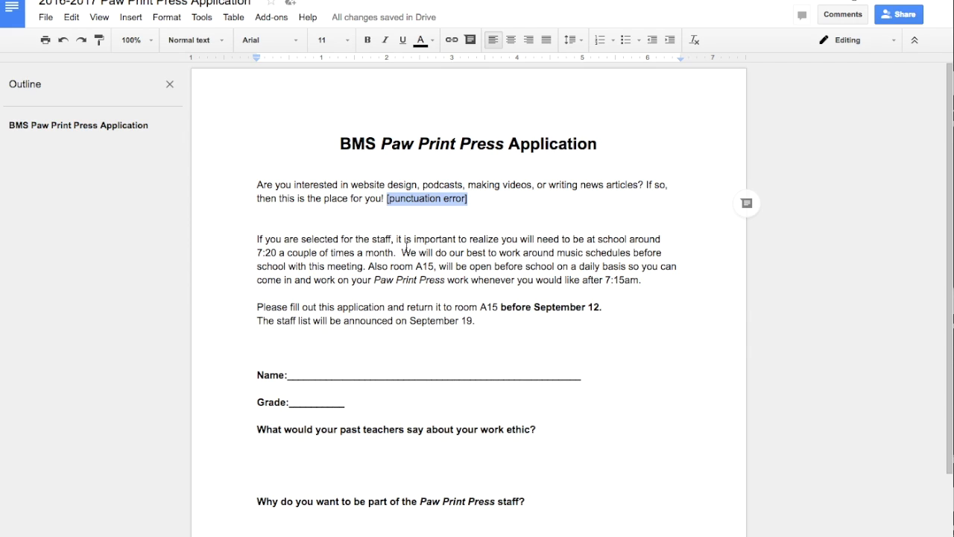
Disable the "?" and "pun" automatic substitutions, save the preferences, and delete "[punctuation error]" from the opening paragraph.
{"action": "left_click", "coordinate": [201, 18]}
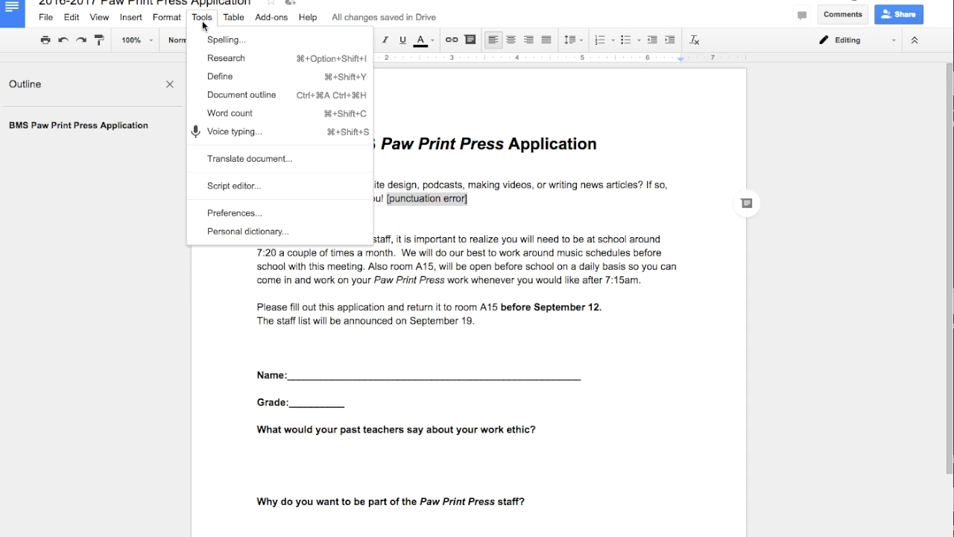
{"action": "left_click", "coordinate": [235, 213]}
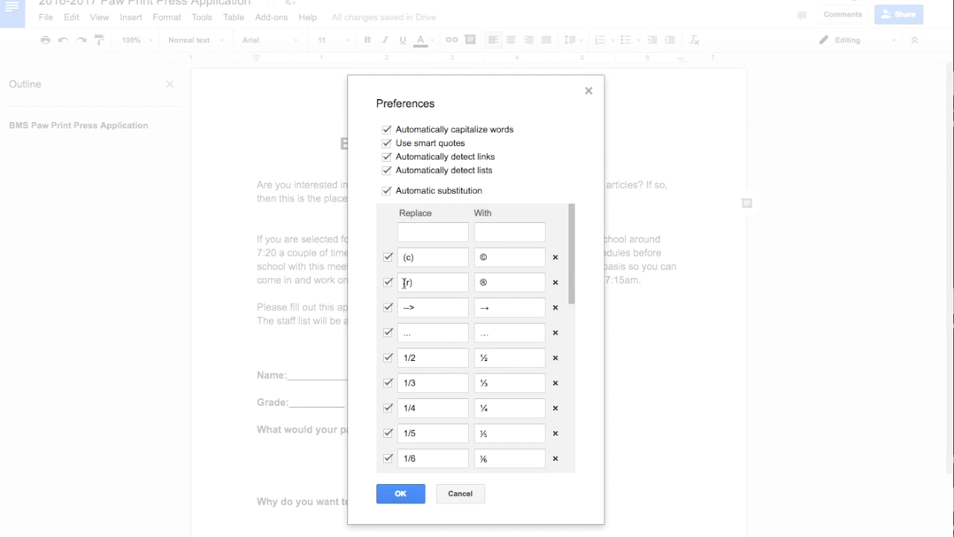
{"action": "scroll", "coordinate": [417, 318], "scroll_direction": "down", "scroll_amount": 6}
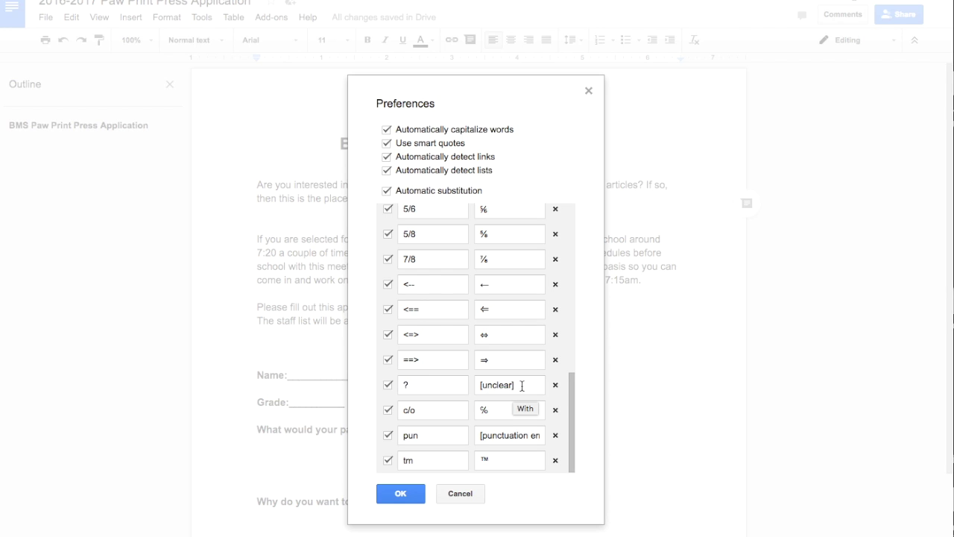
{"action": "left_click", "coordinate": [387, 385]}
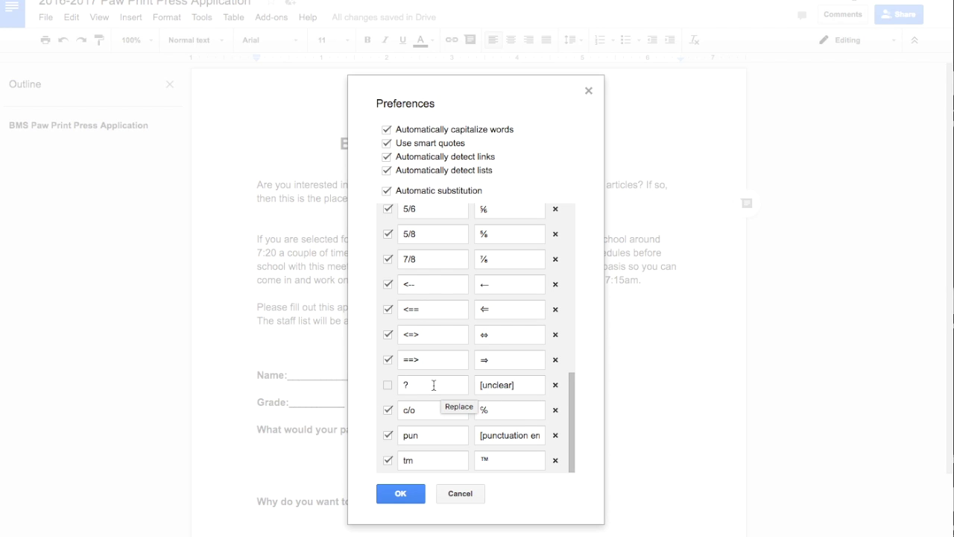
{"action": "left_click", "coordinate": [389, 437]}
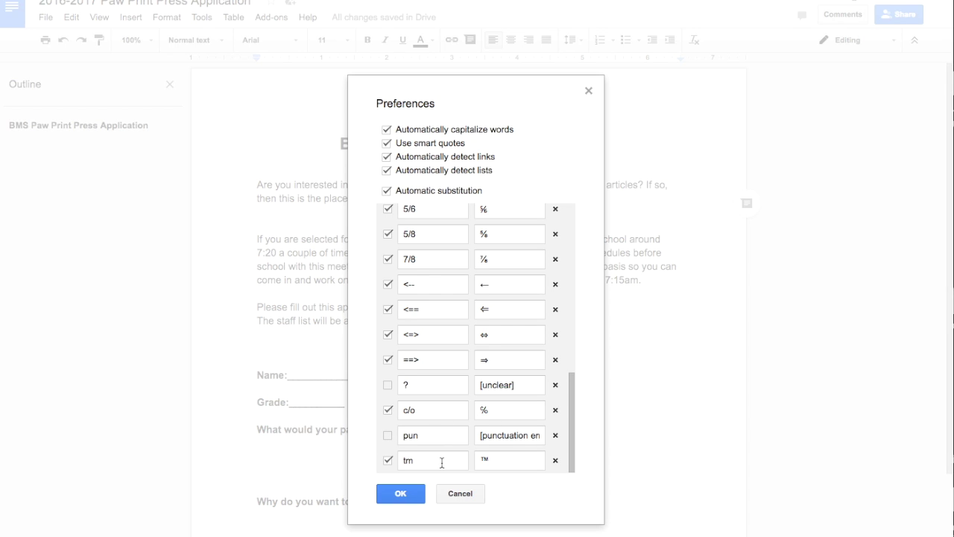
{"action": "scroll", "coordinate": [456, 325], "scroll_direction": "up", "scroll_amount": 10}
{"action": "scroll", "coordinate": [455, 326], "scroll_direction": "down", "scroll_amount": 10}
{"action": "left_click", "coordinate": [403, 492]}
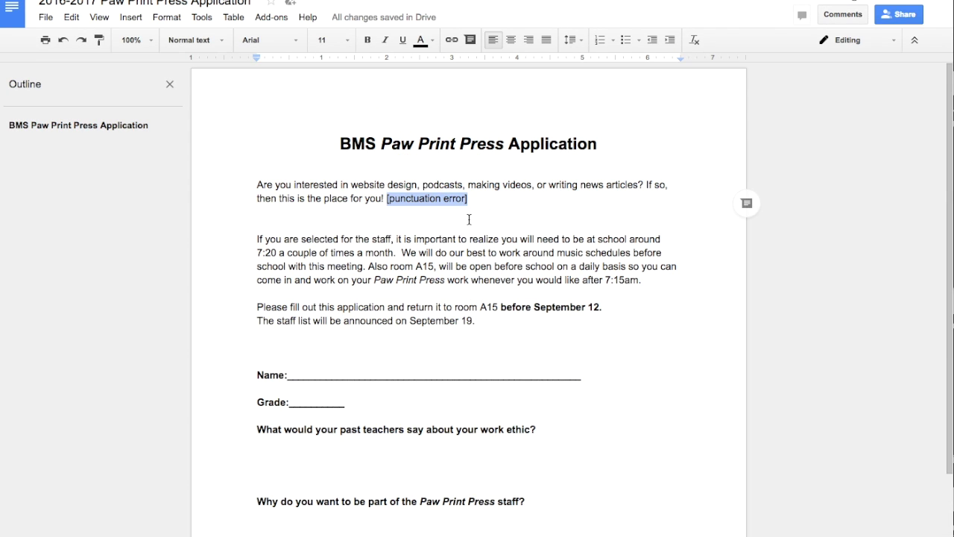
{"action": "key", "text": "BackSpace"}
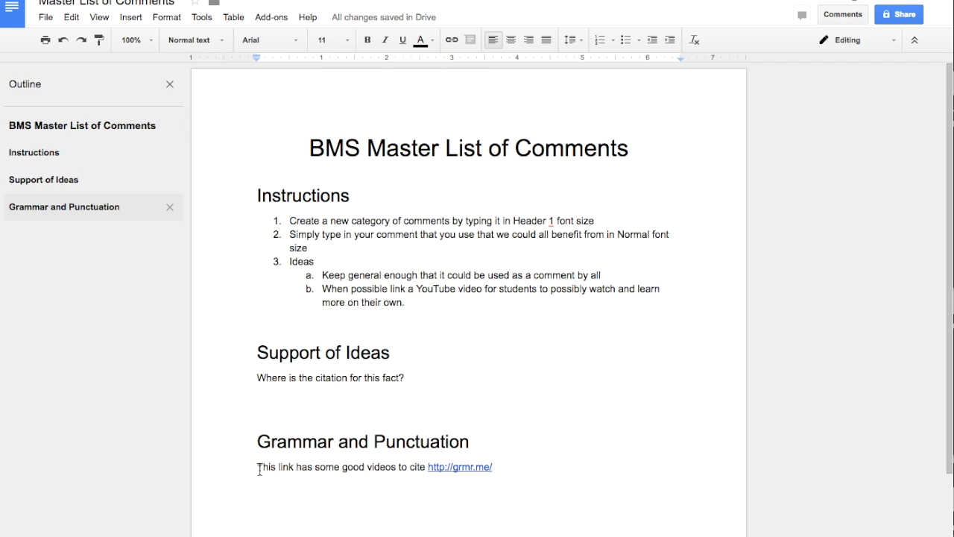
Copy the comment "Where is the citation for this fact?" under Support of Ideas in the Master List of Comments.
{"action": "left_click_drag", "start_coordinate": [258, 465], "coordinate": [319, 467]}
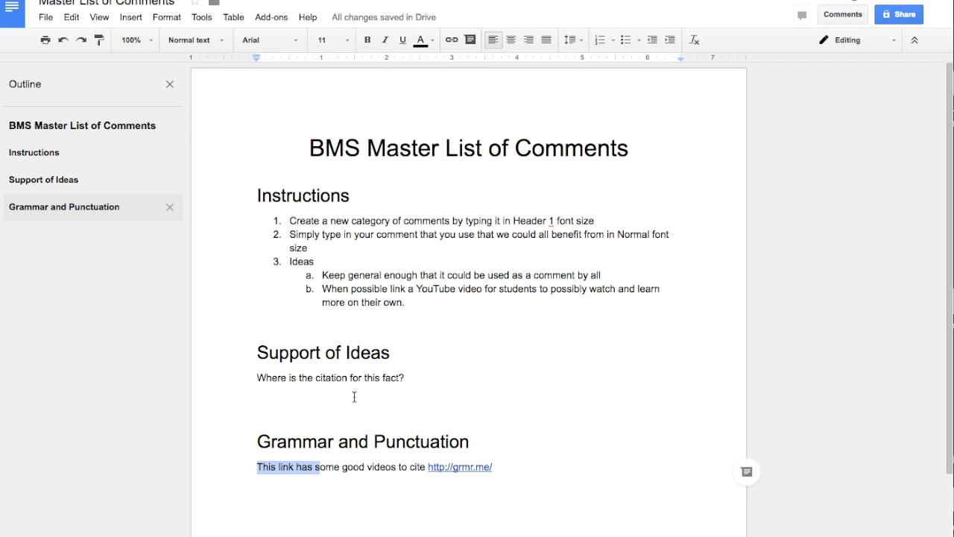
{"action": "left_click", "coordinate": [280, 387]}
{"action": "left_click_drag", "start_coordinate": [257, 377], "coordinate": [407, 377]}
{"action": "key", "text": "ctrl+c"}
{"action": "right_click", "coordinate": [382, 377]}
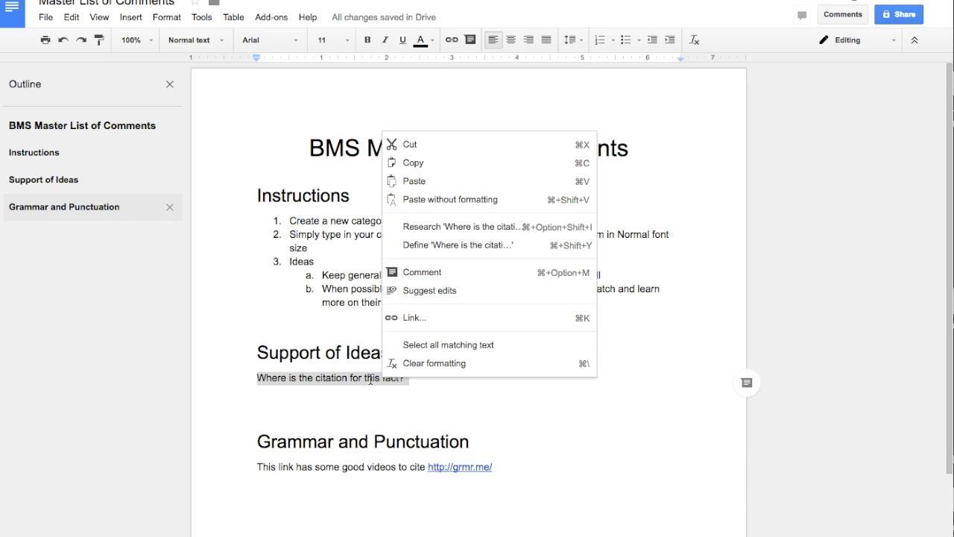
{"action": "left_click", "coordinate": [419, 164]}
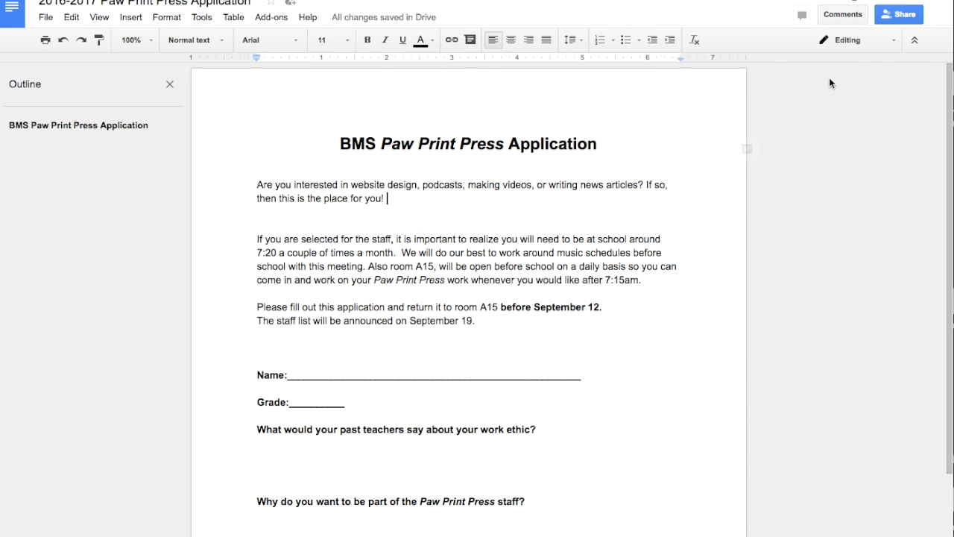
Start a comment on "you" in the Paw Print Press Application and paste "Where is the citation for this fact?" into it.
{"action": "left_click", "coordinate": [133, 16]}
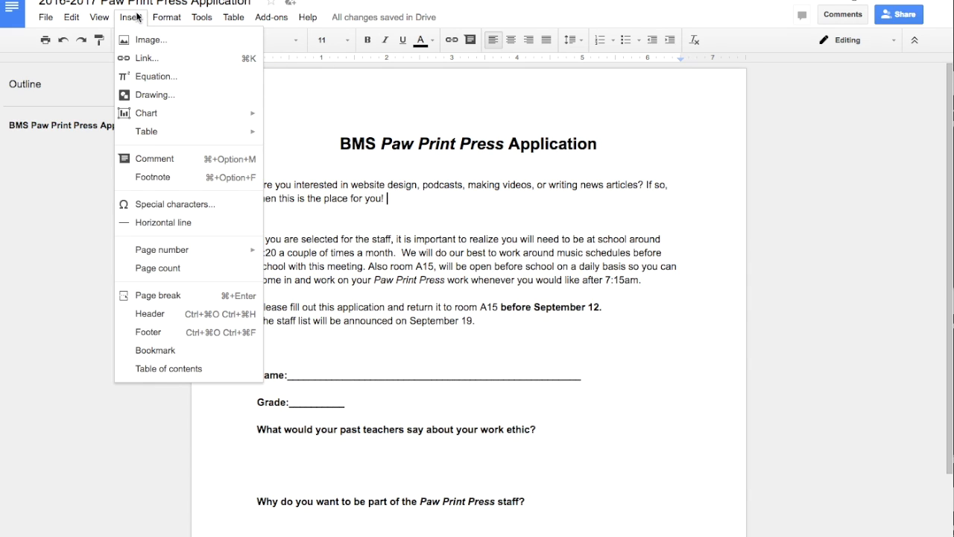
{"action": "left_click", "coordinate": [153, 159]}
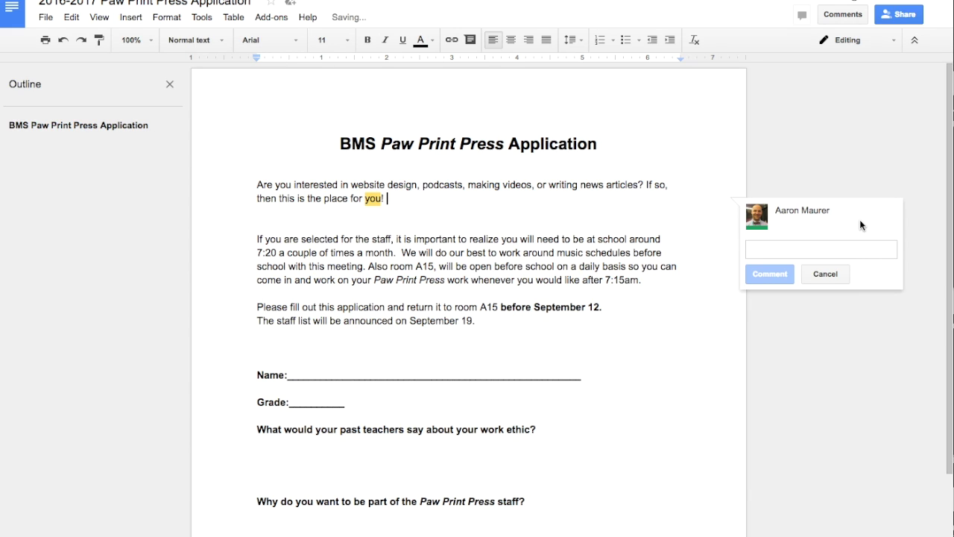
{"action": "key", "text": "ctrl+v"}
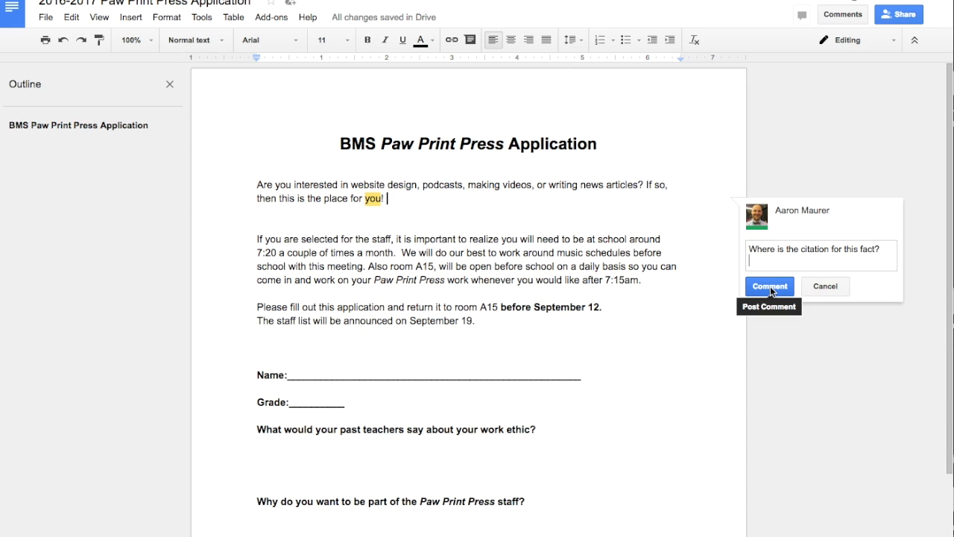
Return to the Master List of Comments and open the grmr.me link under Grammar and Punctuation.
{"action": "left_click", "coordinate": [738, 1]}
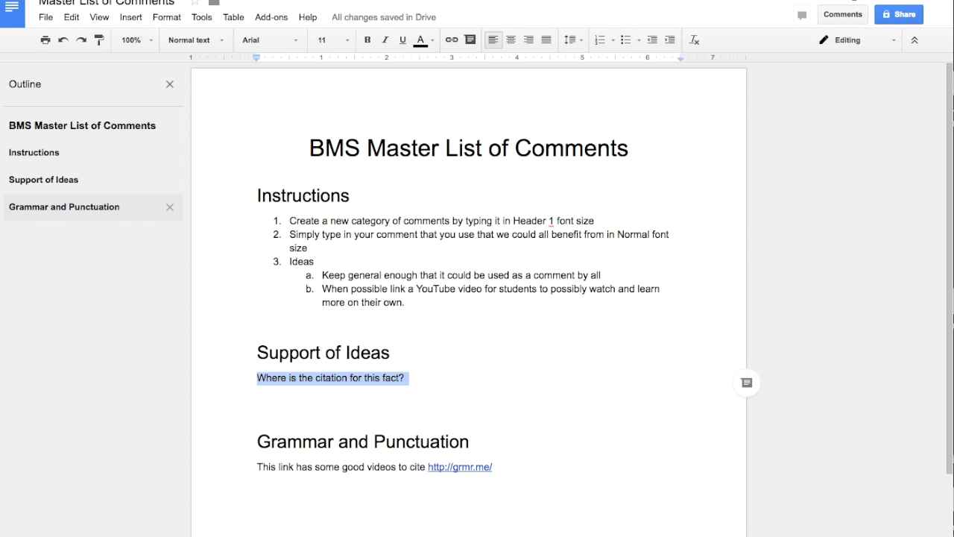
{"action": "left_click", "coordinate": [534, 348]}
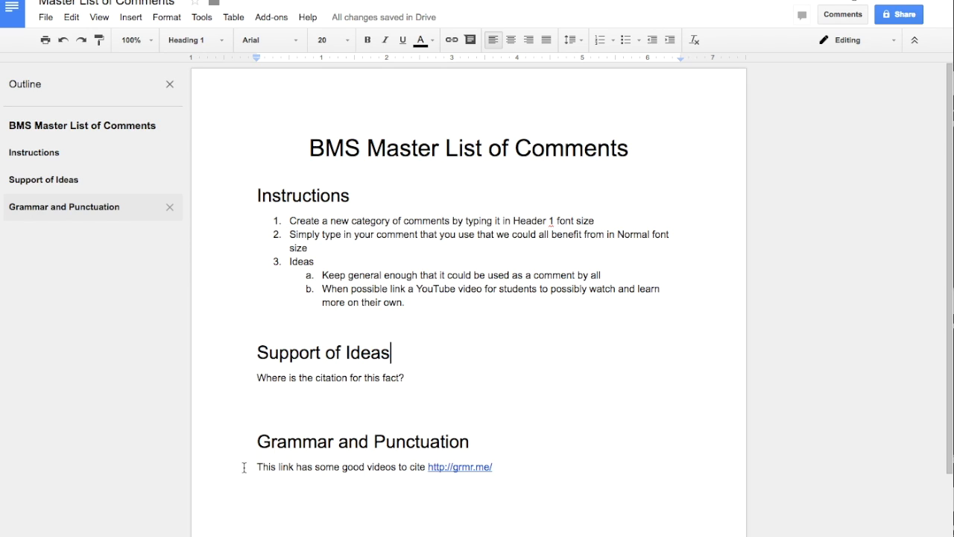
{"action": "left_click_drag", "start_coordinate": [255, 467], "coordinate": [502, 468]}
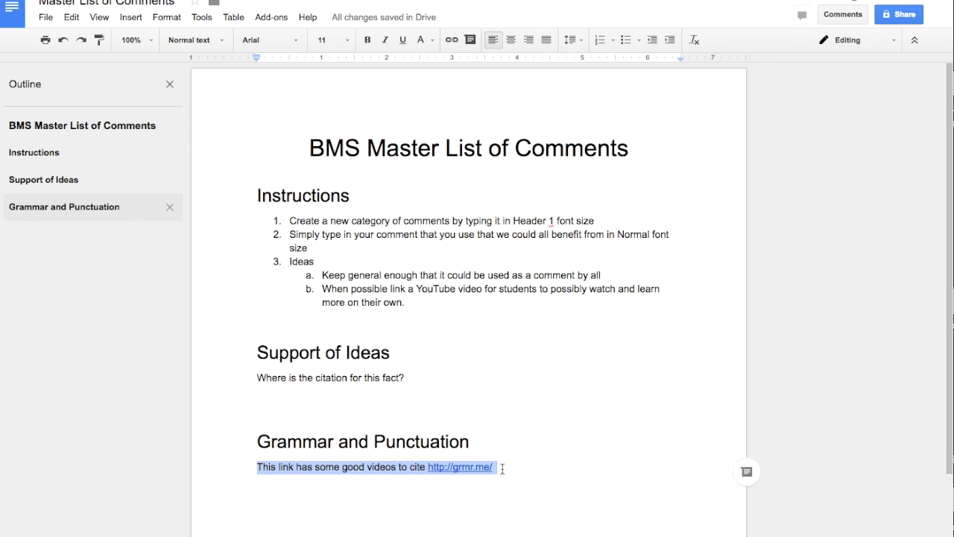
{"action": "left_click", "coordinate": [451, 405]}
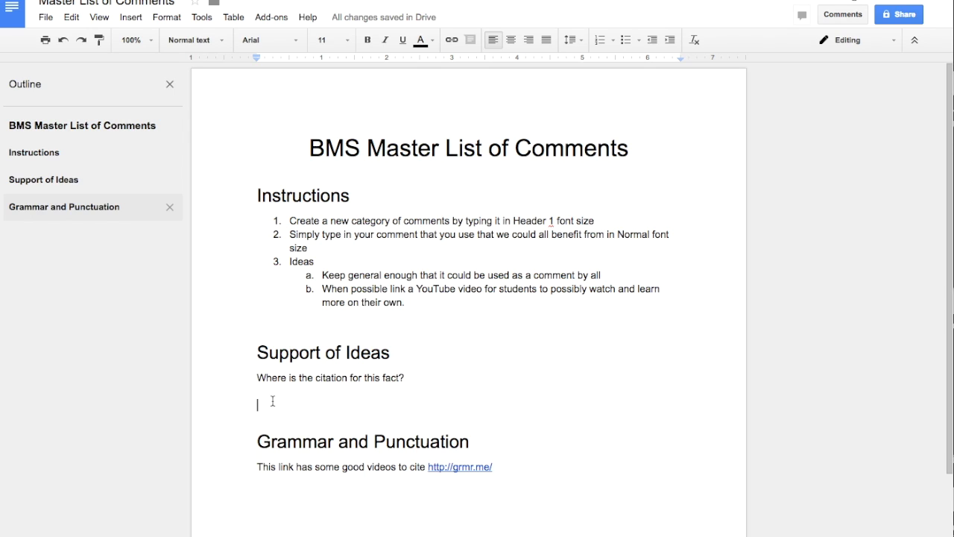
{"action": "left_click_drag", "start_coordinate": [257, 466], "coordinate": [503, 466]}
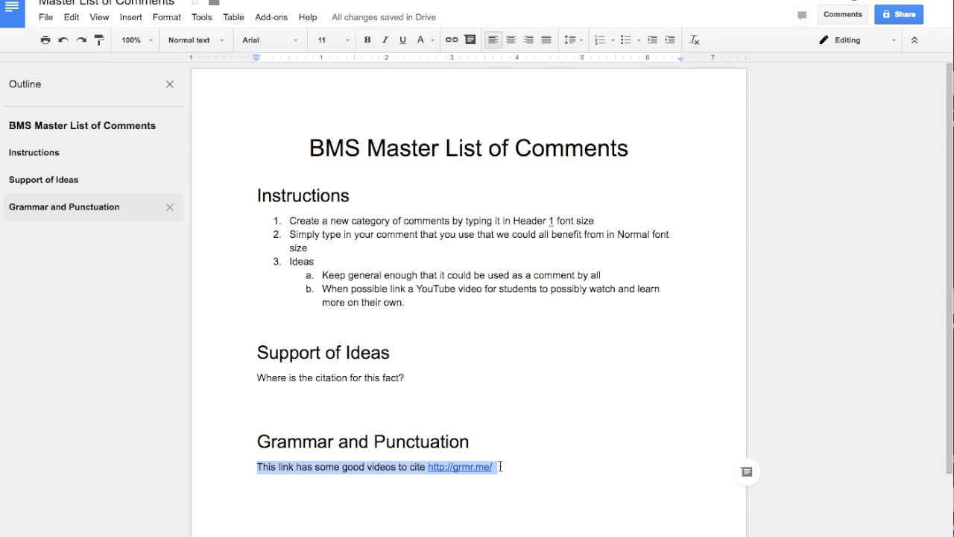
{"action": "left_click", "coordinate": [500, 466]}
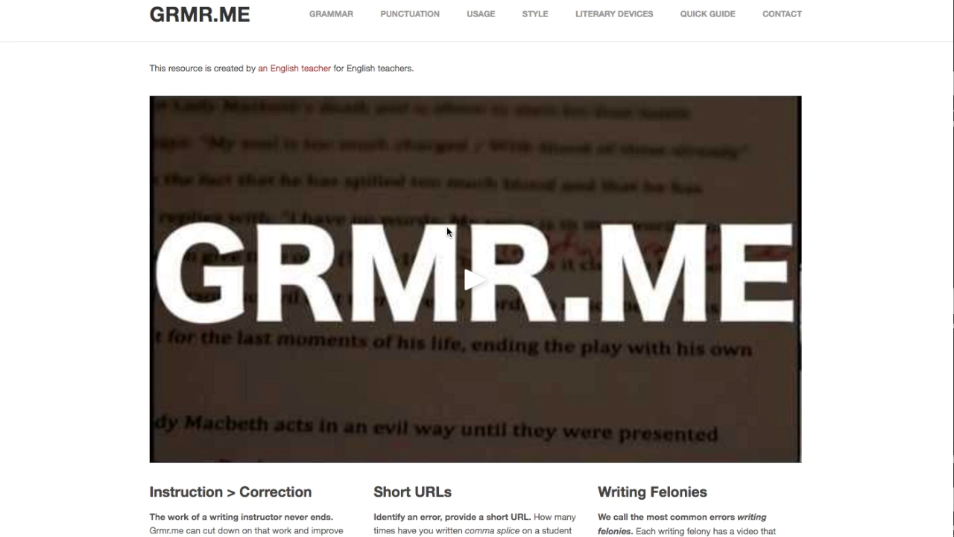
Look over the grmr.me home page, then open and view its Commas and Clauses punctuation lesson.
{"action": "scroll", "coordinate": [447, 227], "scroll_direction": "down", "scroll_amount": 3}
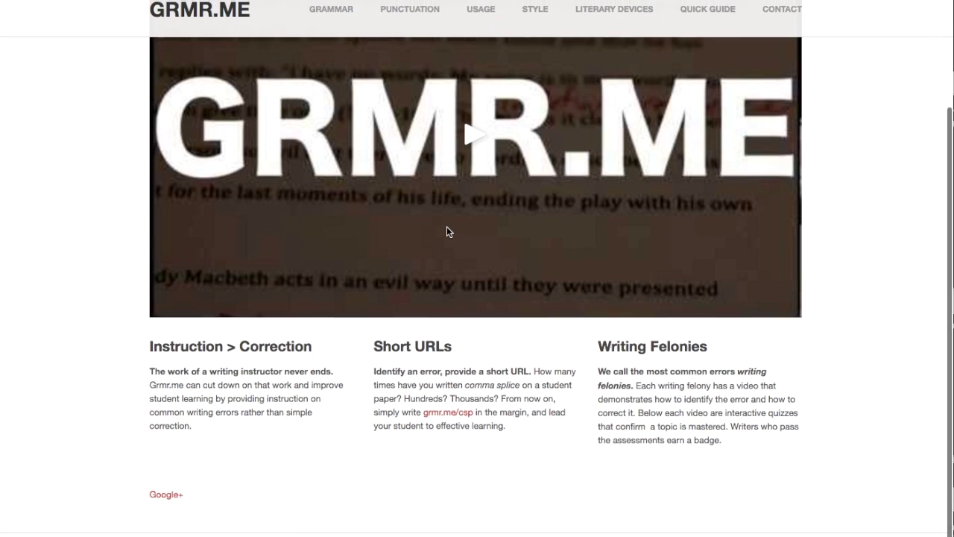
{"action": "scroll", "coordinate": [446, 231], "scroll_direction": "up", "scroll_amount": 3}
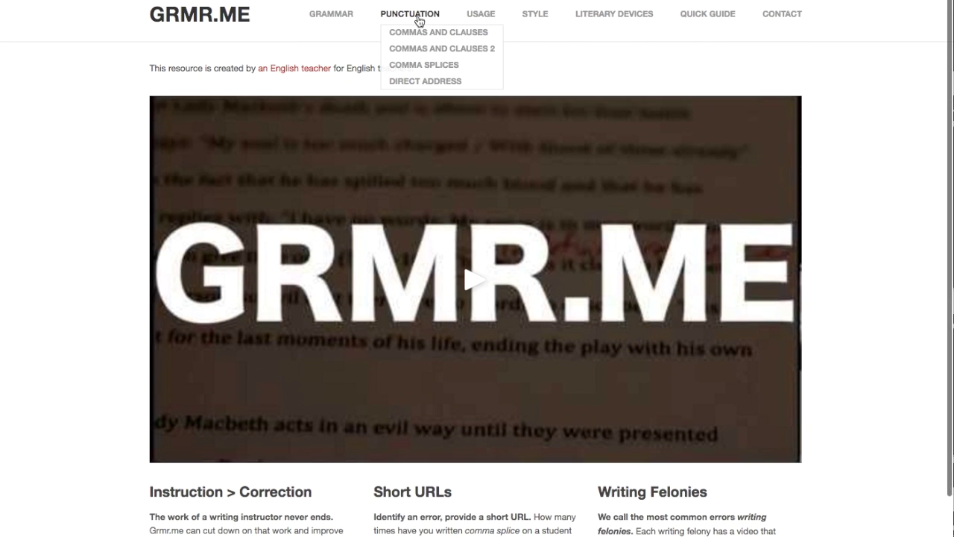
{"action": "left_click", "coordinate": [416, 32]}
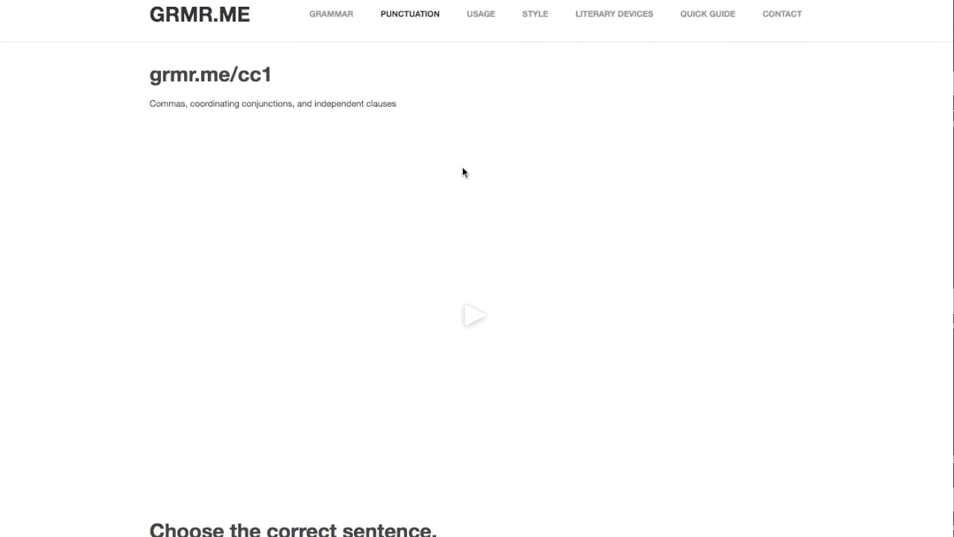
{"action": "scroll", "coordinate": [504, 253], "scroll_direction": "down", "scroll_amount": 2}
{"action": "scroll", "coordinate": [504, 253], "scroll_direction": "up", "scroll_amount": 2}
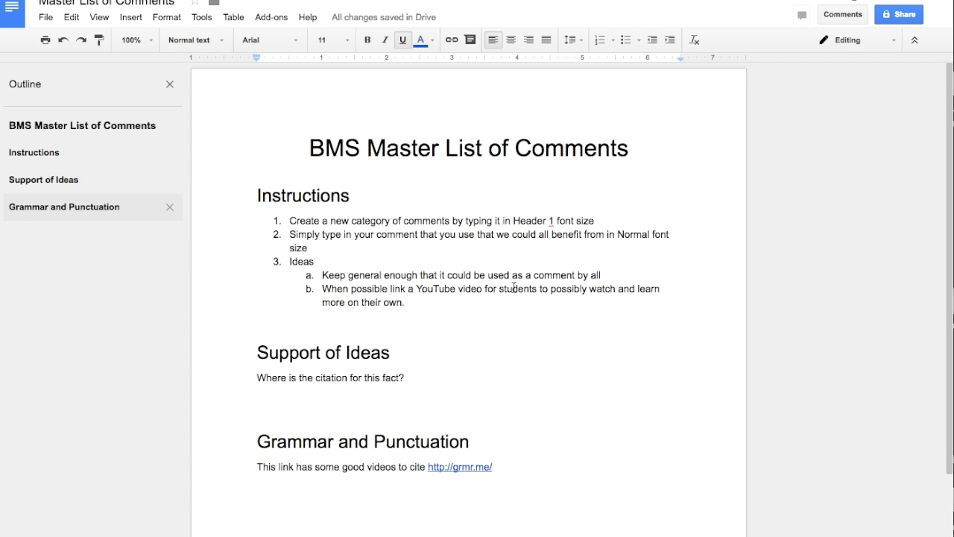
Review the automatic substitution list in the Master List of Comments preferences and close it without saving.
{"action": "left_click", "coordinate": [202, 17]}
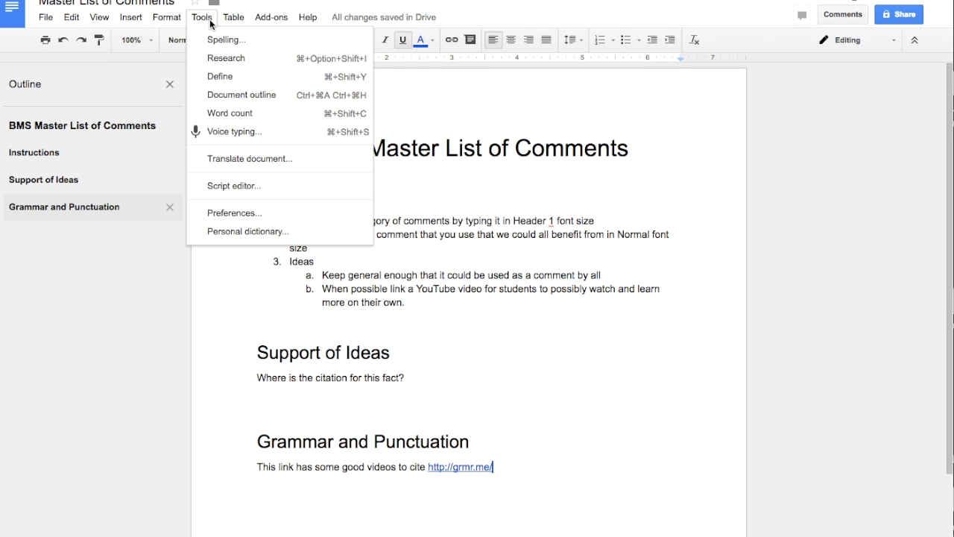
{"action": "left_click", "coordinate": [232, 214]}
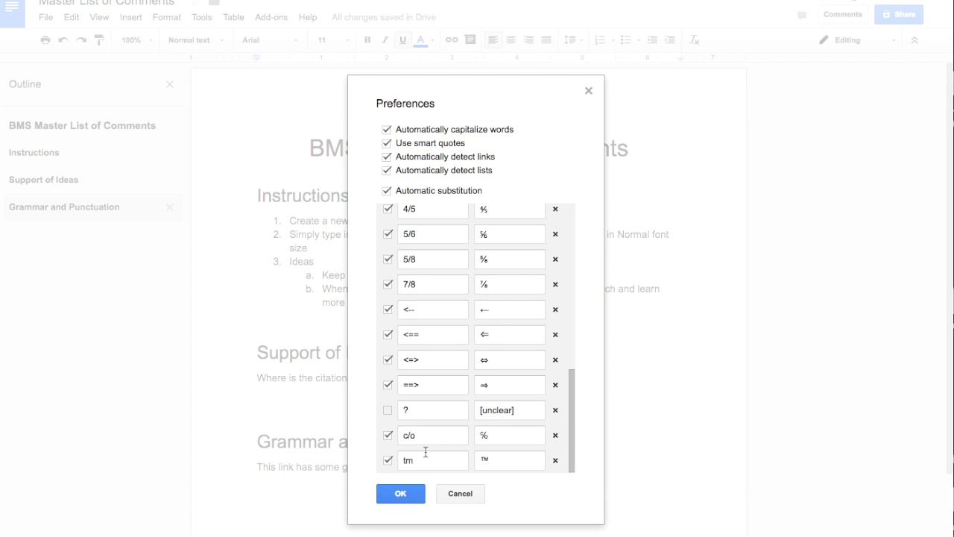
{"action": "left_click", "coordinate": [457, 495]}
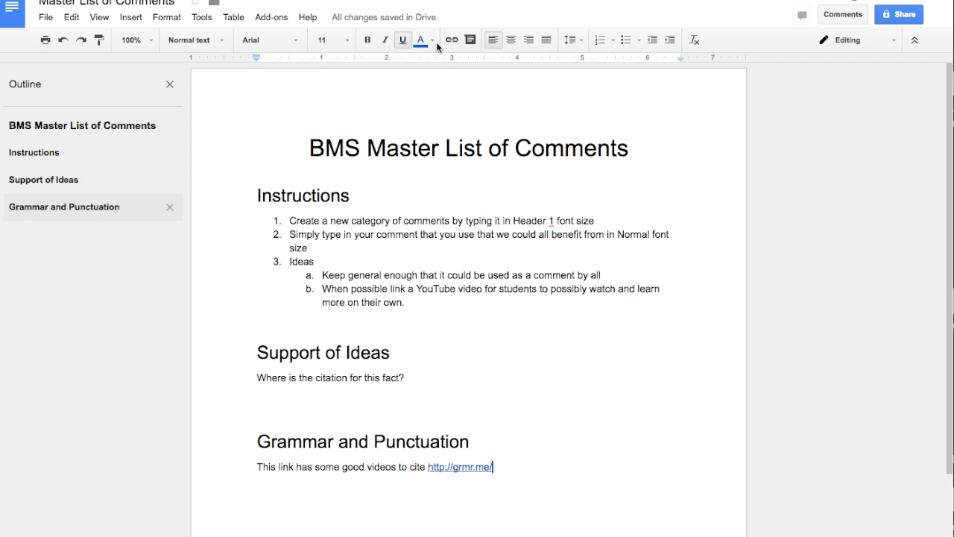
Return to the Paw Print Press Application and discard the unposted citation comment.
{"action": "left_click", "coordinate": [297, 333]}
{"action": "left_click", "coordinate": [372, 245]}
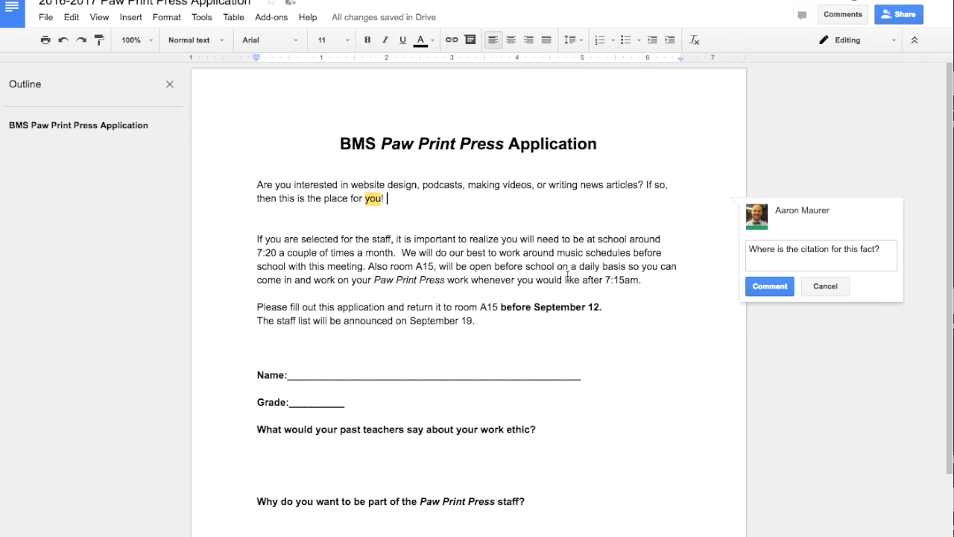
{"action": "left_click", "coordinate": [847, 286]}
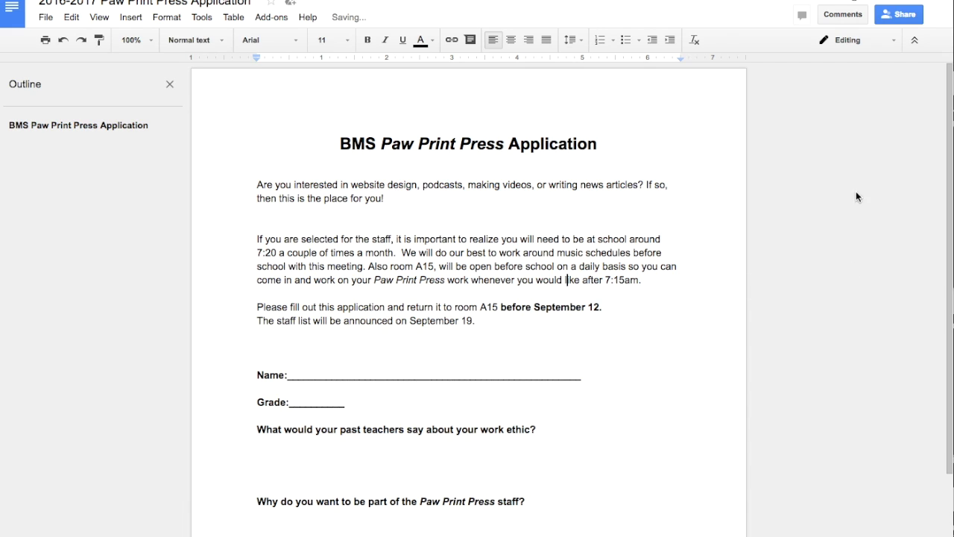
Switch the document to Suggesting mode and add a string of "d" characters after "then this is the place for you!".
{"action": "left_click", "coordinate": [888, 42]}
{"action": "left_click", "coordinate": [887, 94]}
{"action": "left_click", "coordinate": [408, 202]}
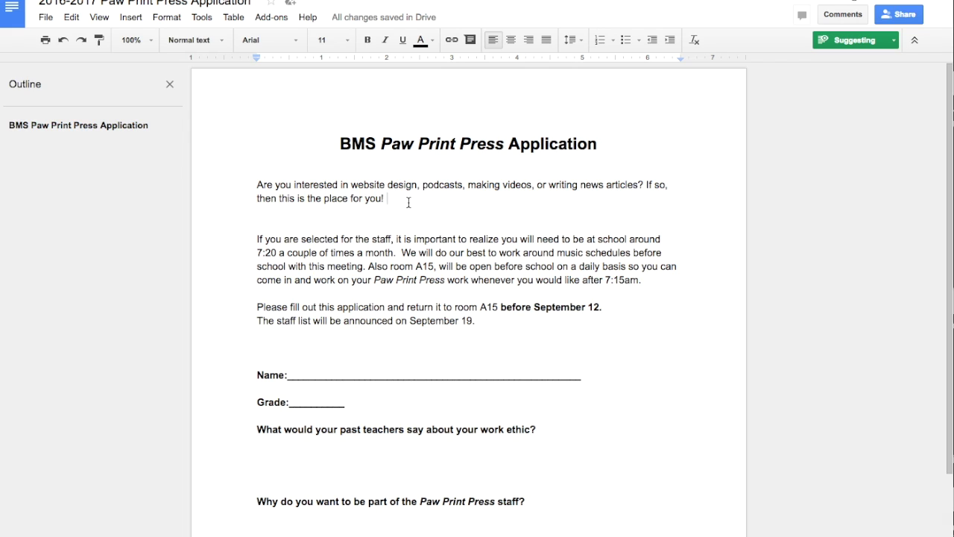
{"action": "type", "text": "dddddd"}
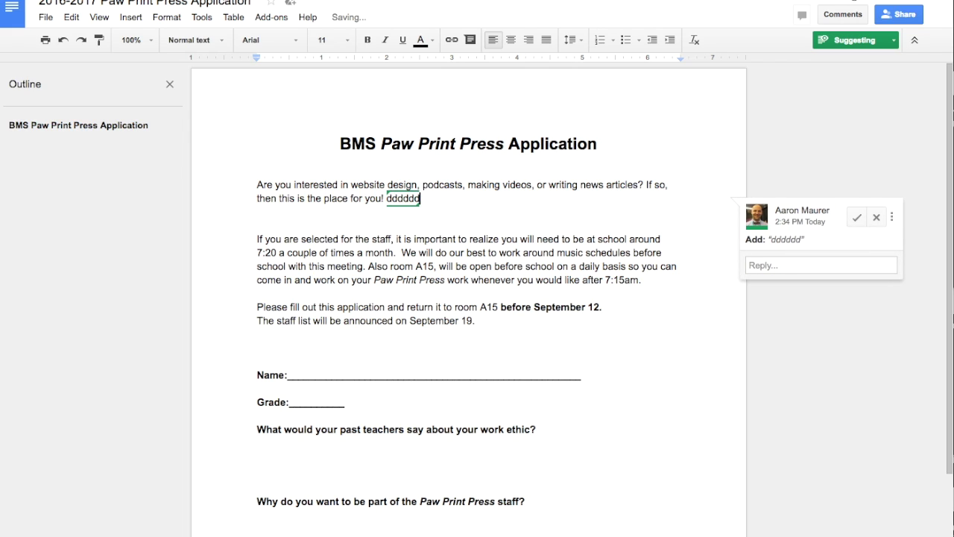
{"action": "type", "text": "ddddddddddd"}
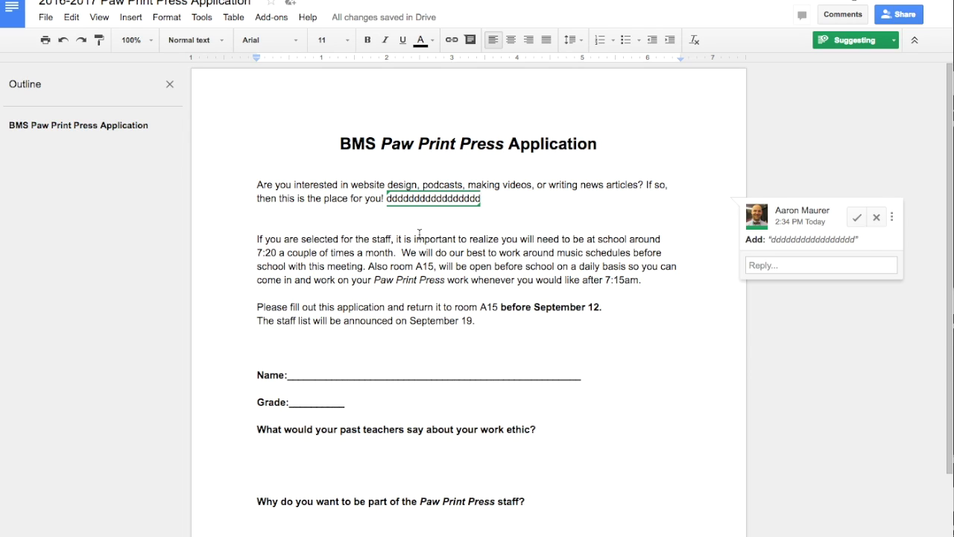
Check the automatic substitution list in the application document's preferences and close it without saving.
{"action": "left_click", "coordinate": [201, 16]}
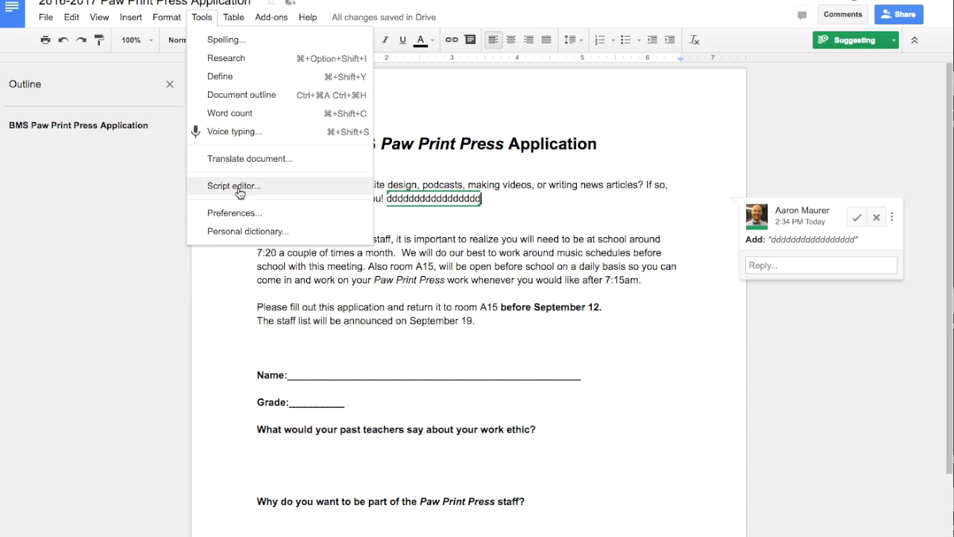
{"action": "left_click", "coordinate": [237, 212]}
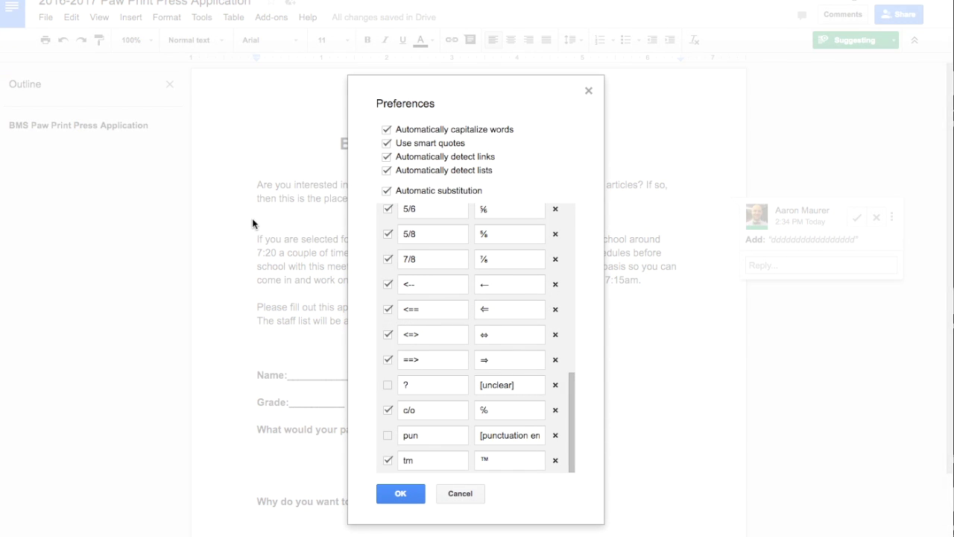
{"action": "left_click", "coordinate": [455, 492]}
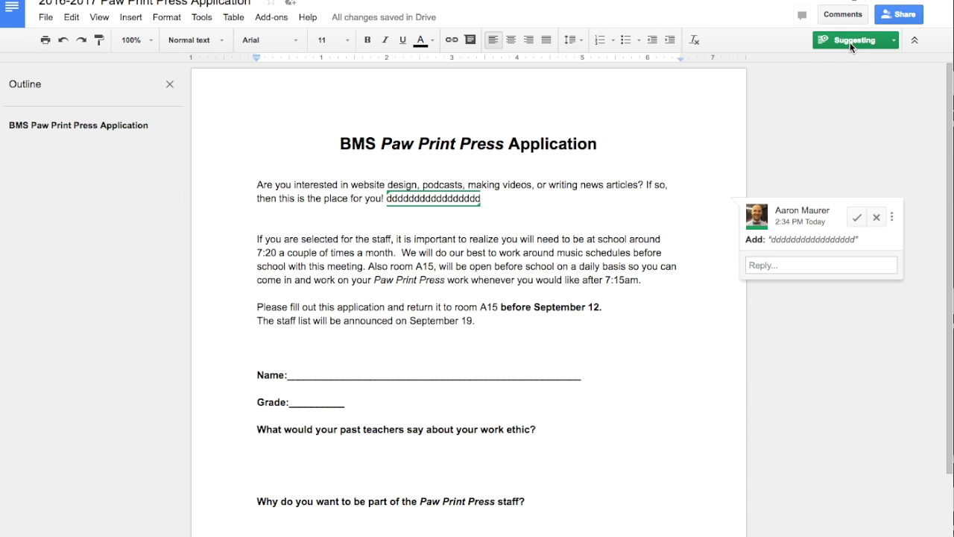
Switch the document back to Editing mode and reject the suggested string of "d" characters.
{"action": "left_click", "coordinate": [855, 39]}
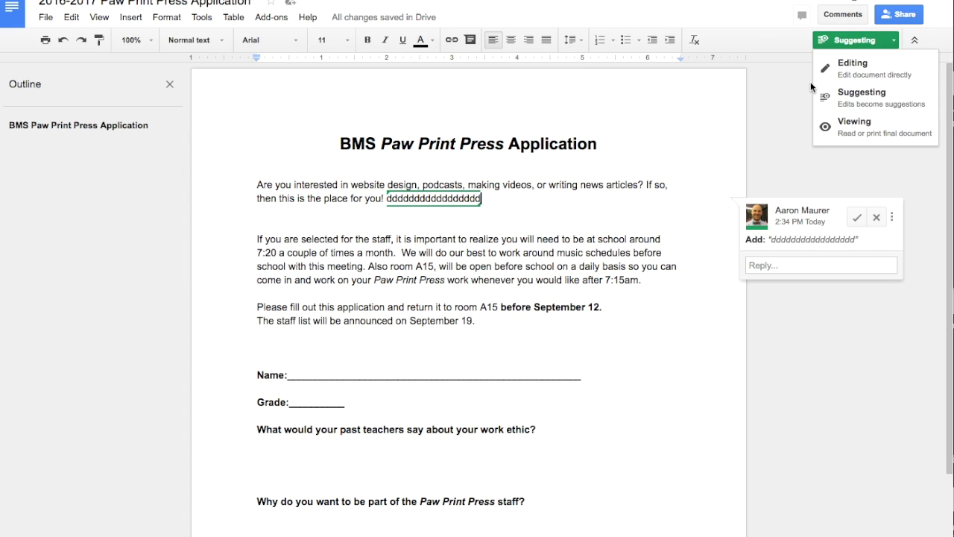
{"action": "left_click", "coordinate": [852, 66]}
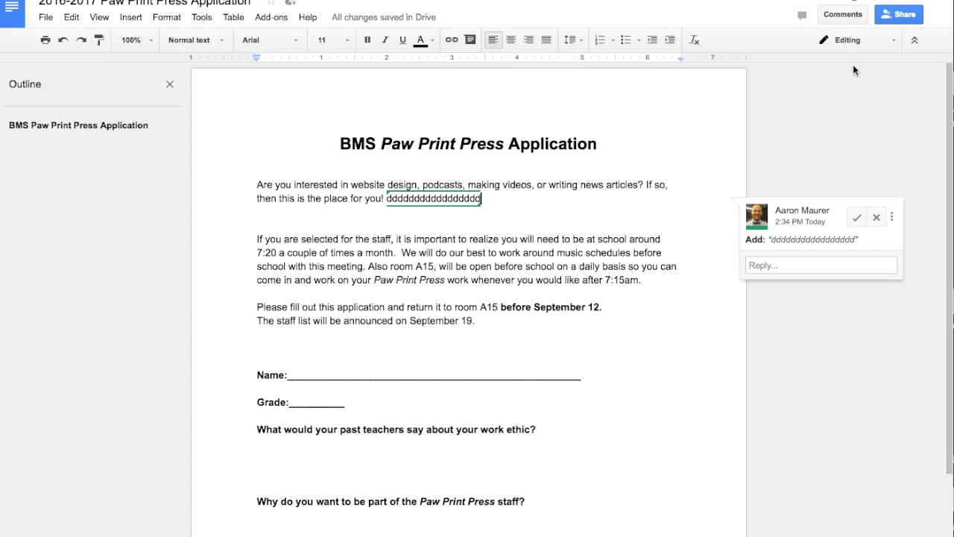
{"action": "left_click", "coordinate": [876, 217]}
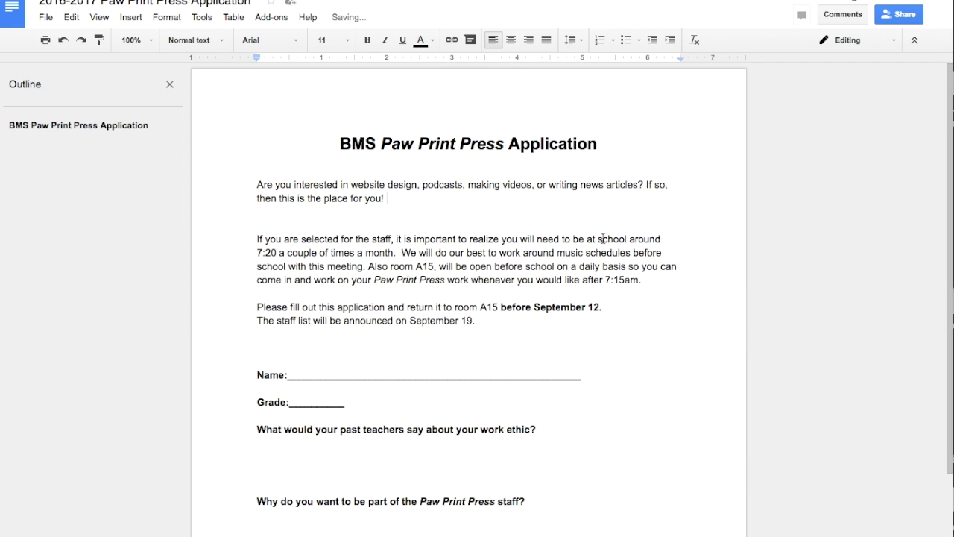